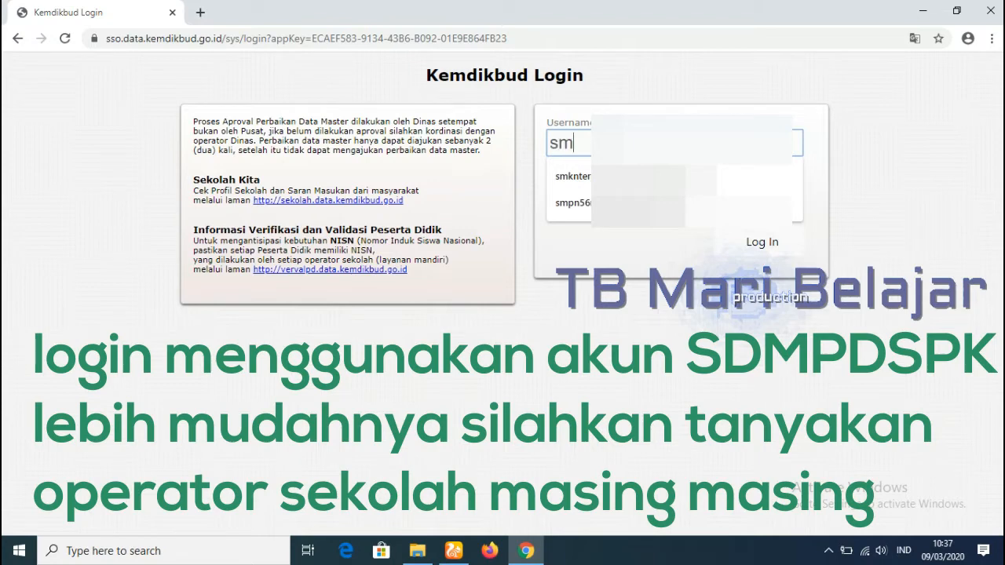
- Log in with the saved school username and the account password, and dismiss the Informasi Update notice
key(Down)
key(Return)
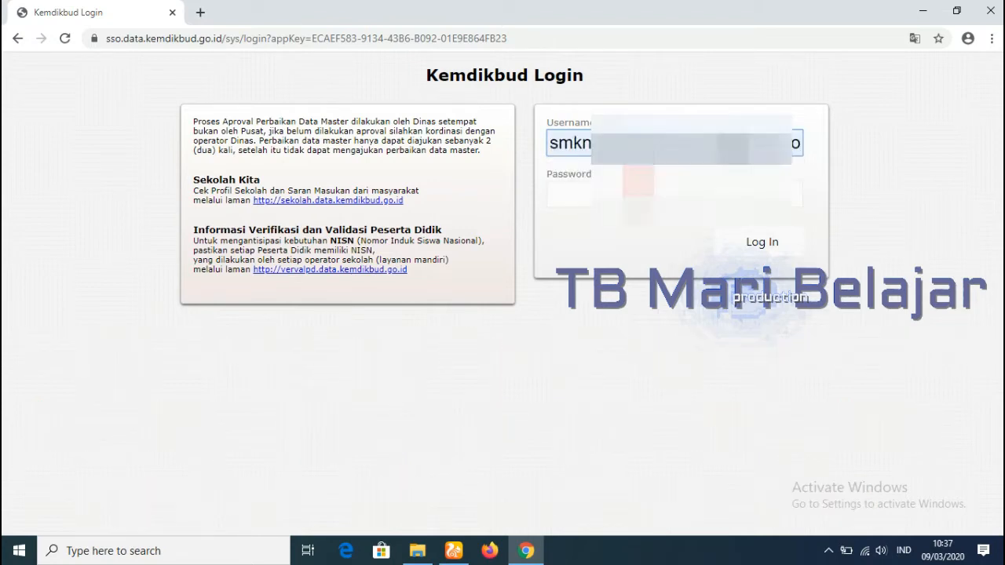
key(Tab)
text(a)
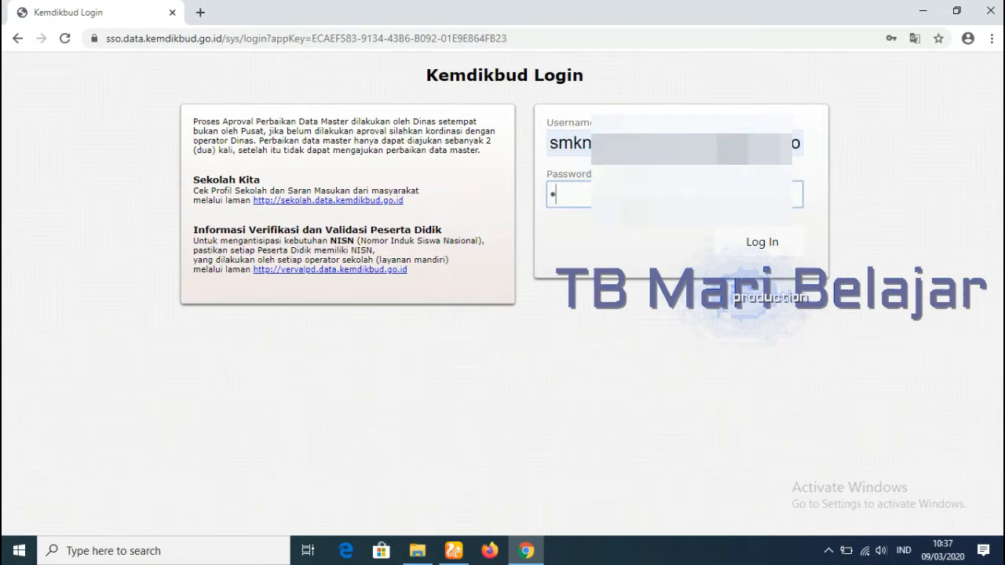
text(******)
click(785, 253)
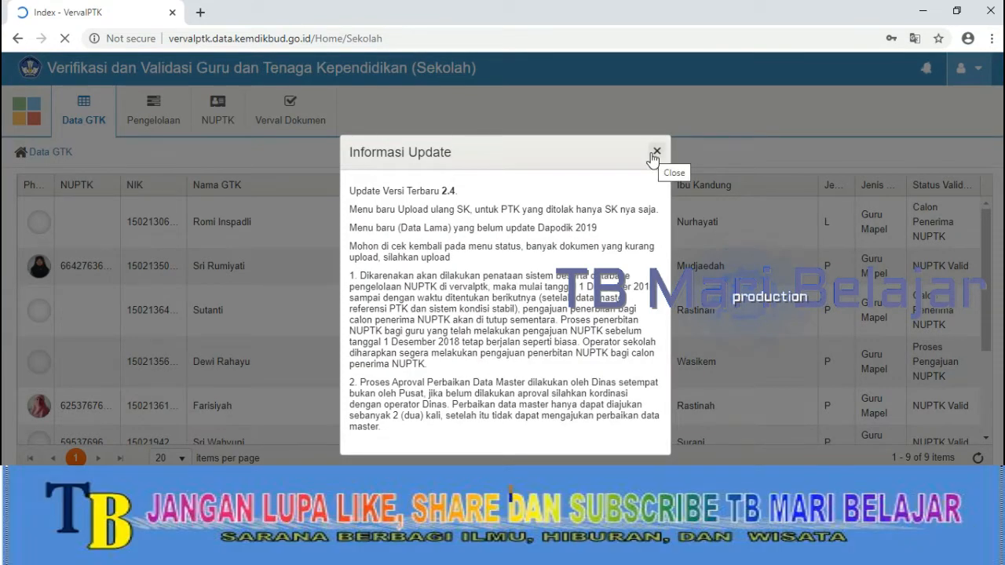
click(655, 154)
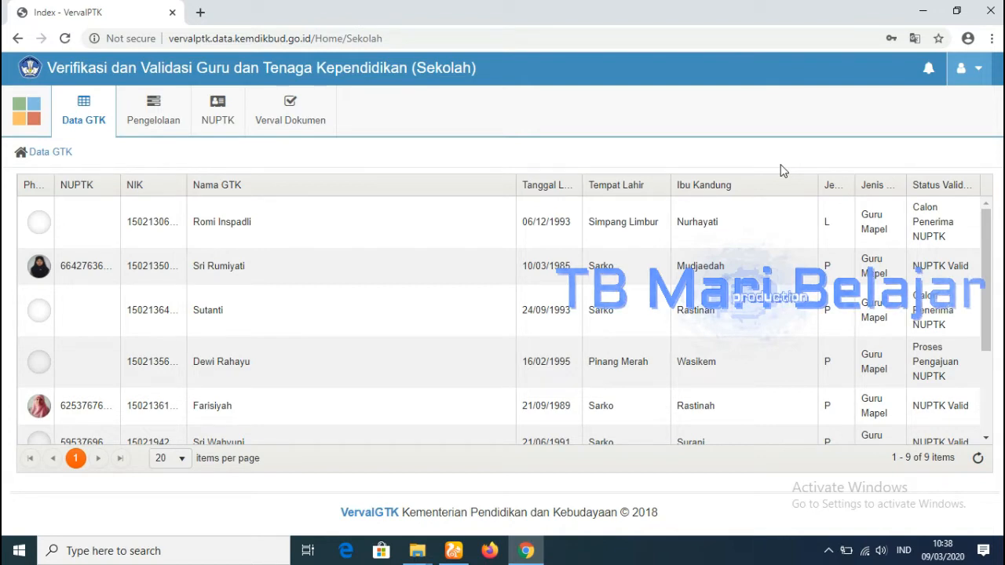
- Open the Calon Penerima NUPTK page and dismiss the banner that covers its header
click(218, 126)
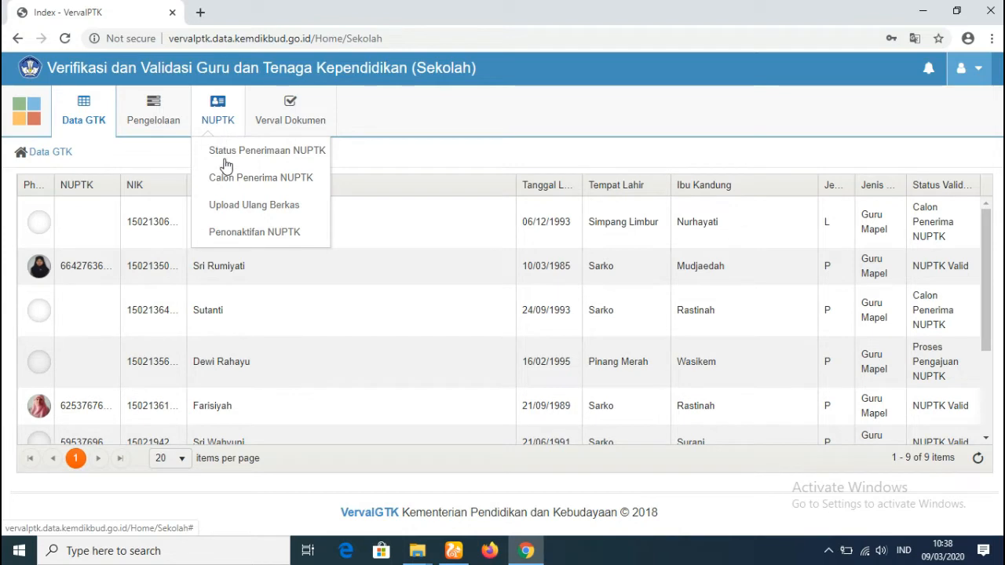
click(281, 181)
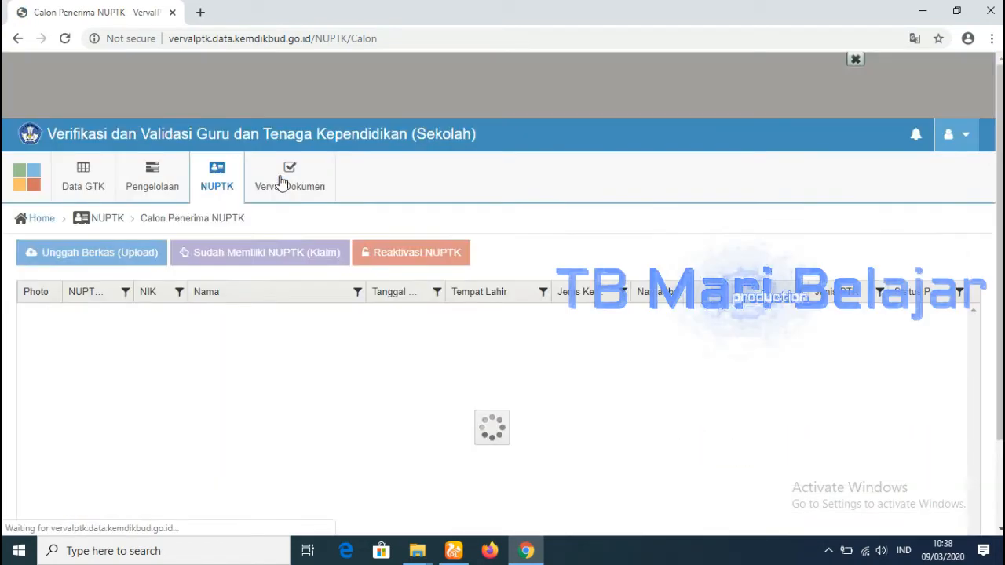
click(855, 59)
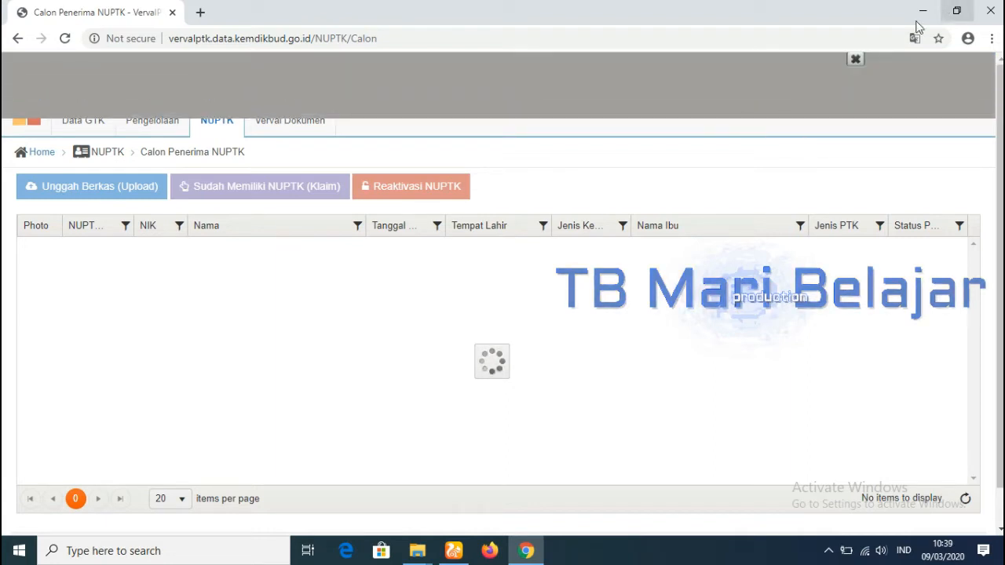
click(855, 60)
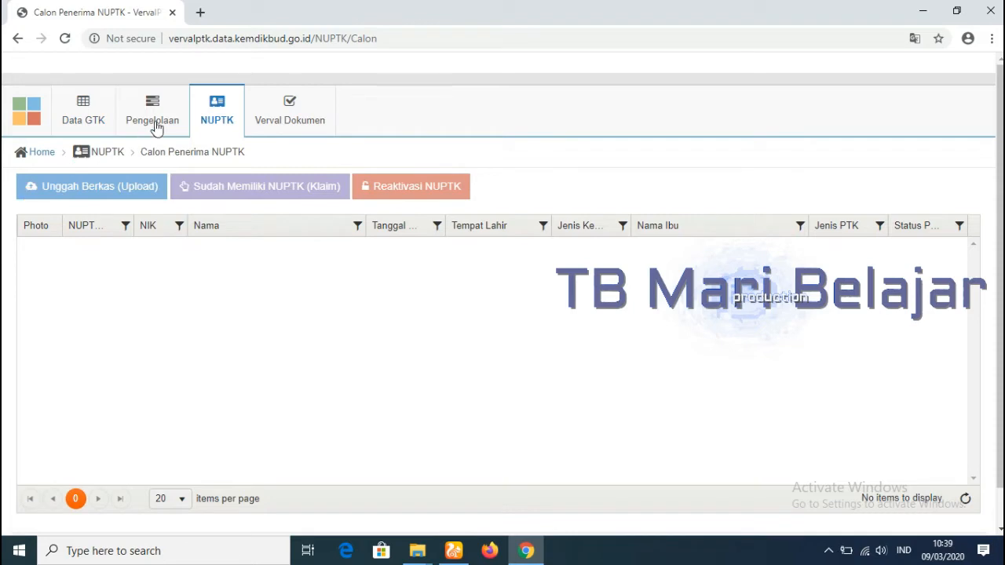
- Reload the Calon Penerima NUPTK page from its current address to get the candidate list
mouse_move(240, 108)
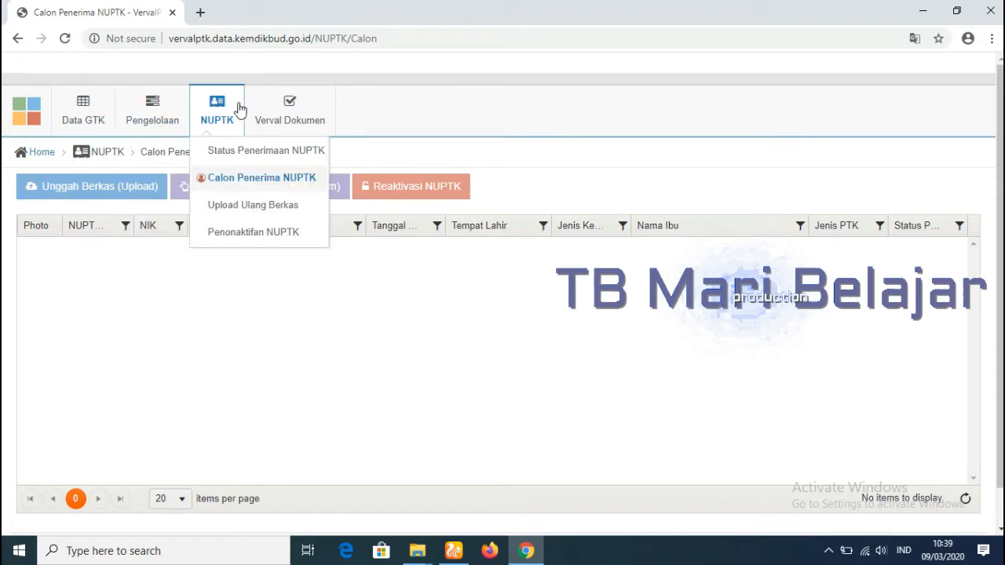
click(217, 121)
click(216, 107)
click(214, 102)
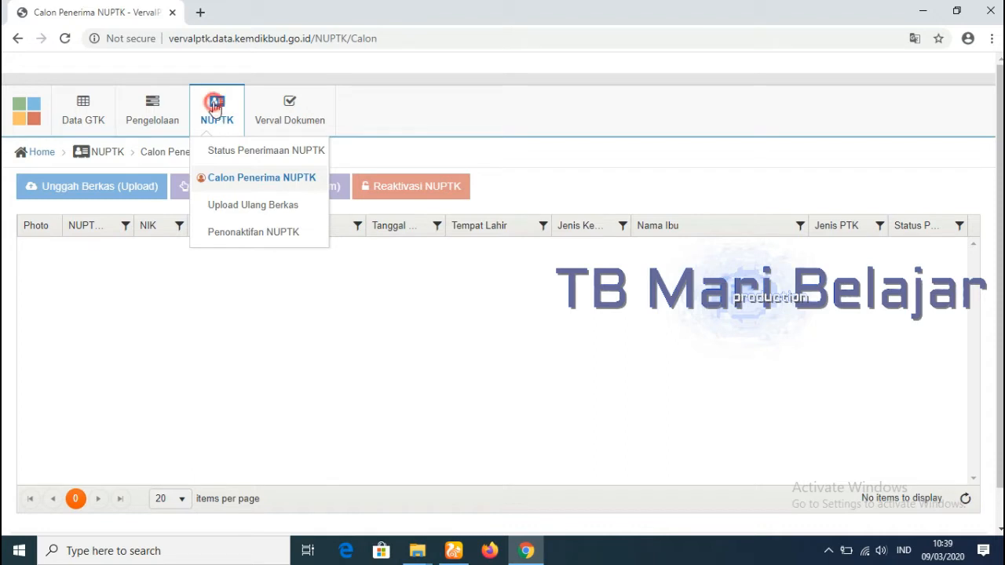
click(280, 41)
key(Return)
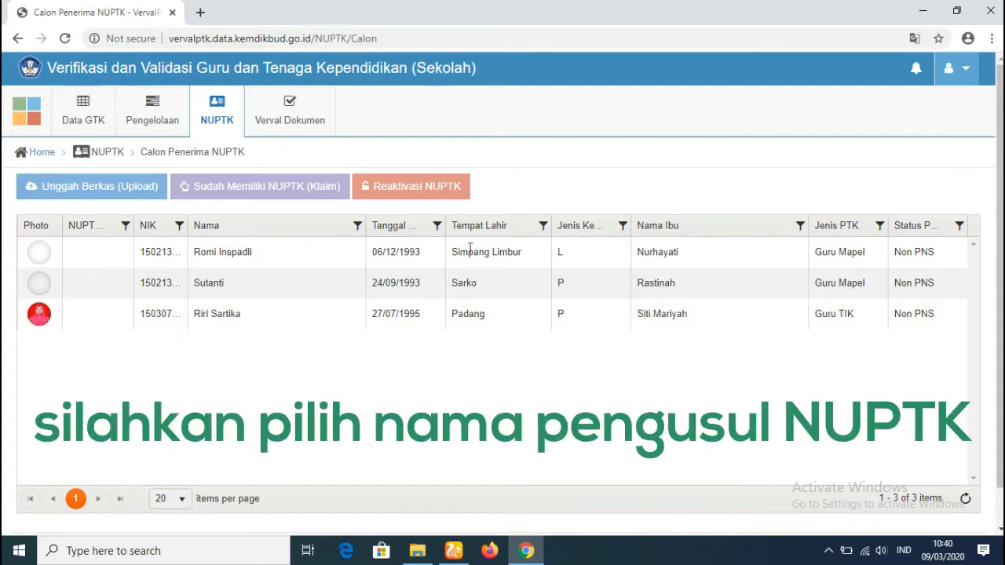
- Select the second candidate in the list and open the Unggah Berkas (Upload) form for them
click(117, 284)
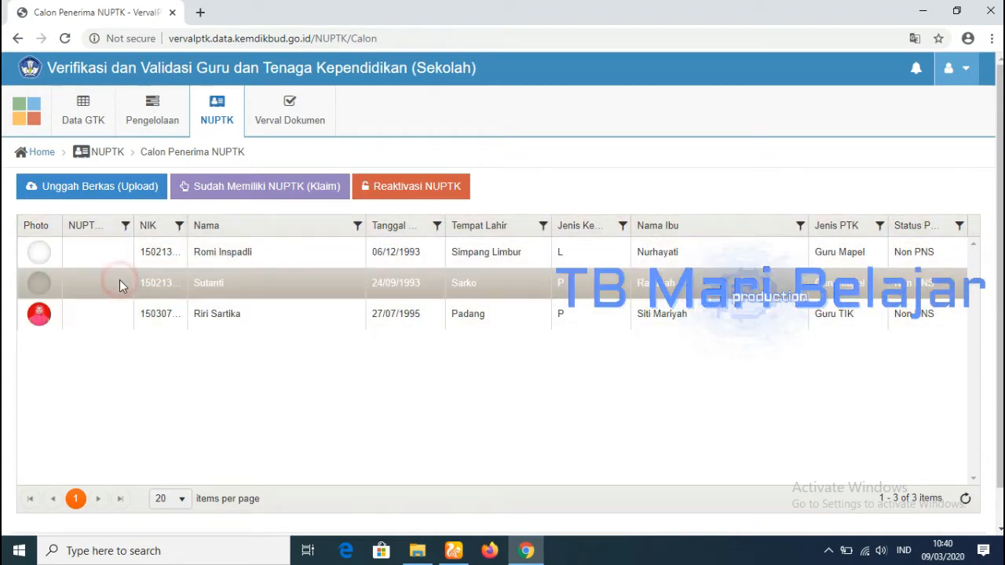
click(113, 188)
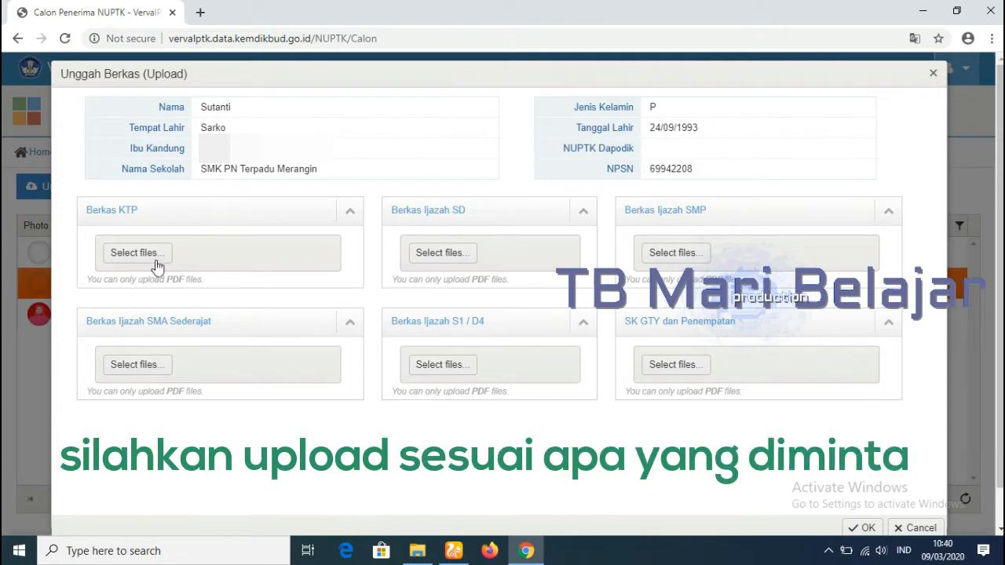
mouse_move(409, 553)
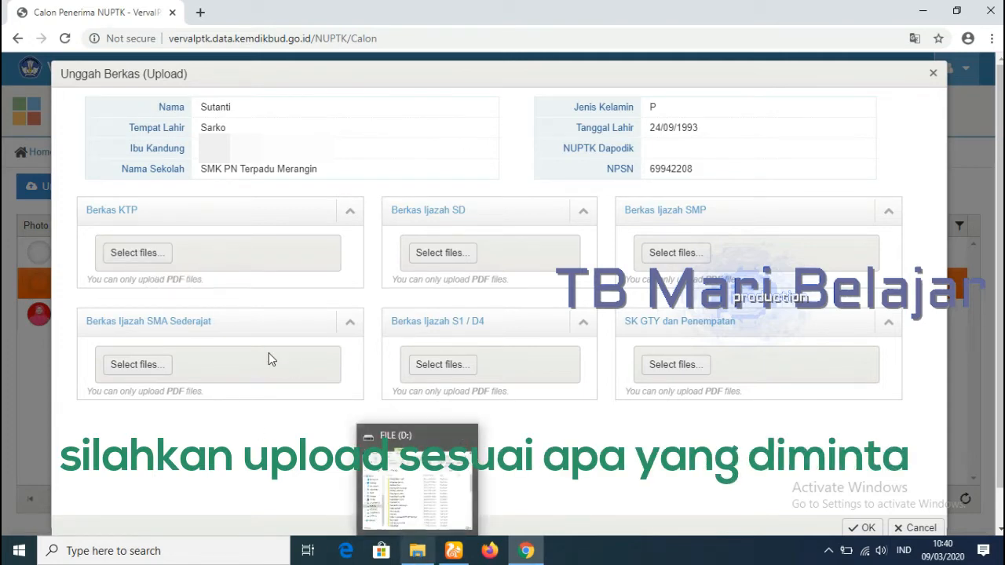
mouse_move(415, 512)
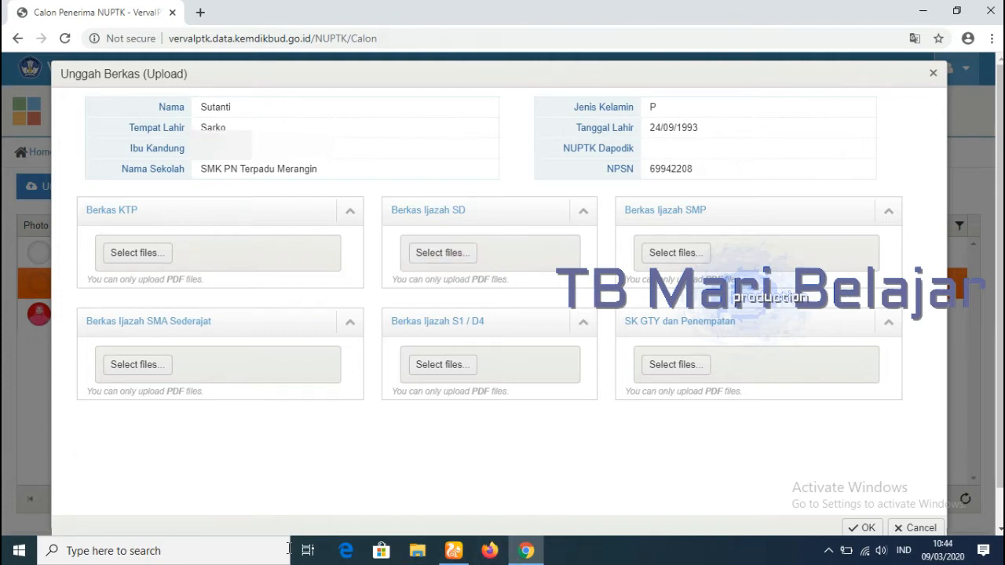
- Upload the KTP PDF from the folder Data SMP 56 > File Scan guru > NUPTK Guru on drive D: as Berkas KTP
click(137, 253)
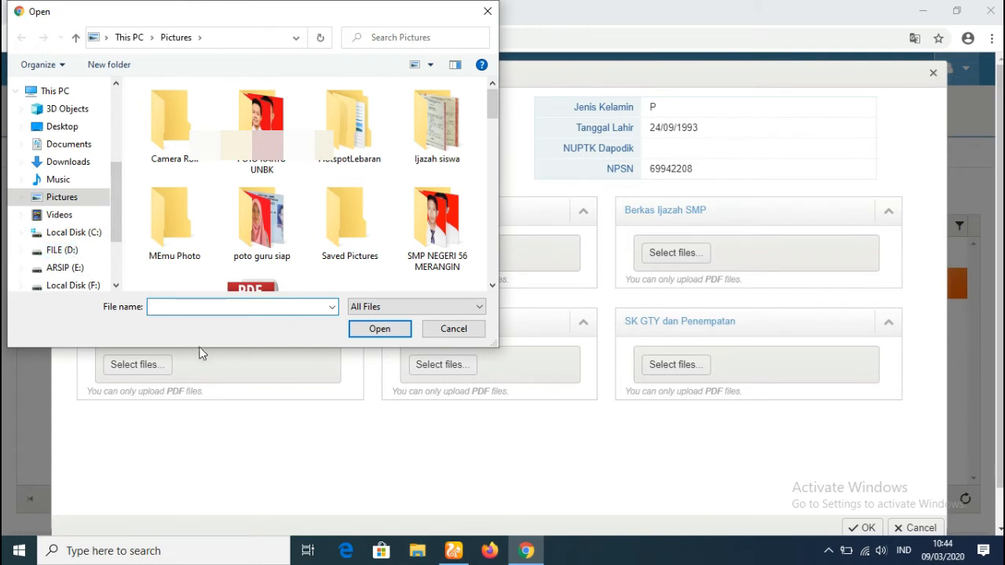
drag(197, 346, 199, 434)
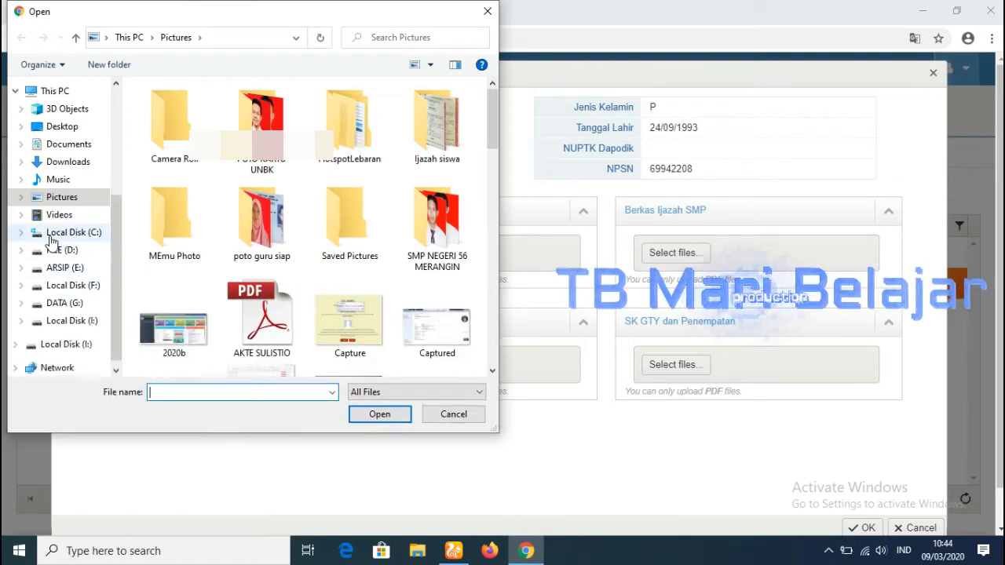
click(84, 256)
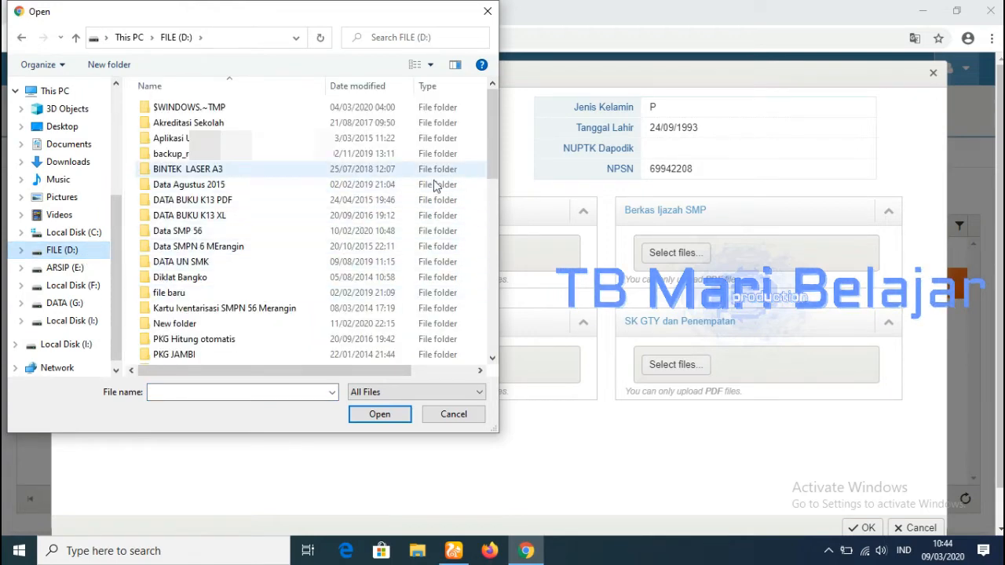
double_click(228, 232)
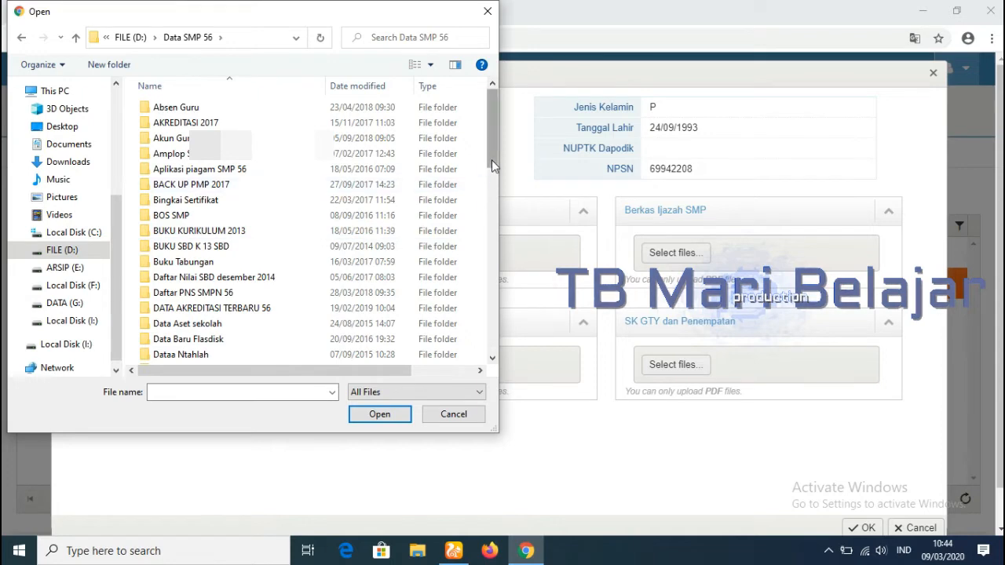
drag(492, 160, 492, 207)
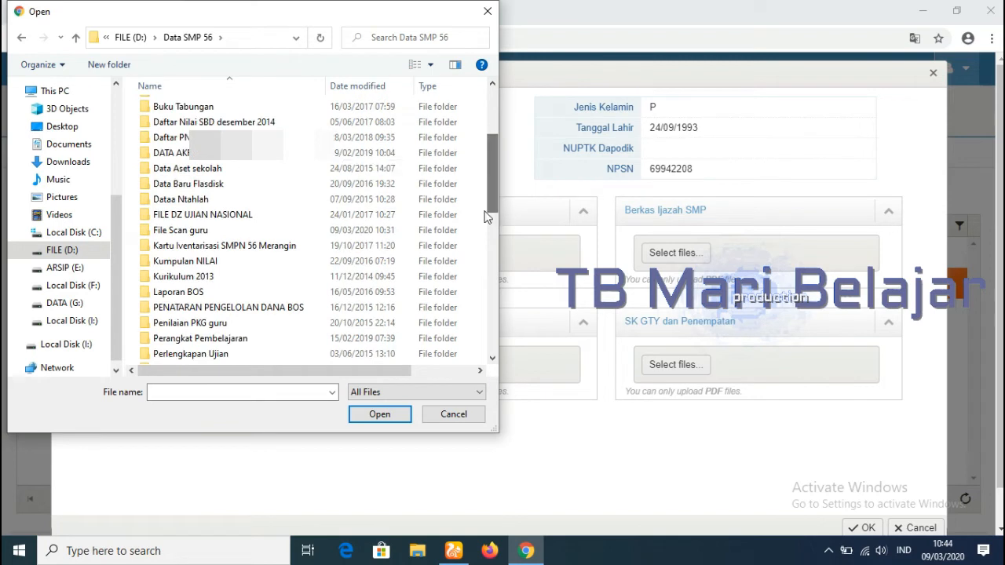
click(290, 231)
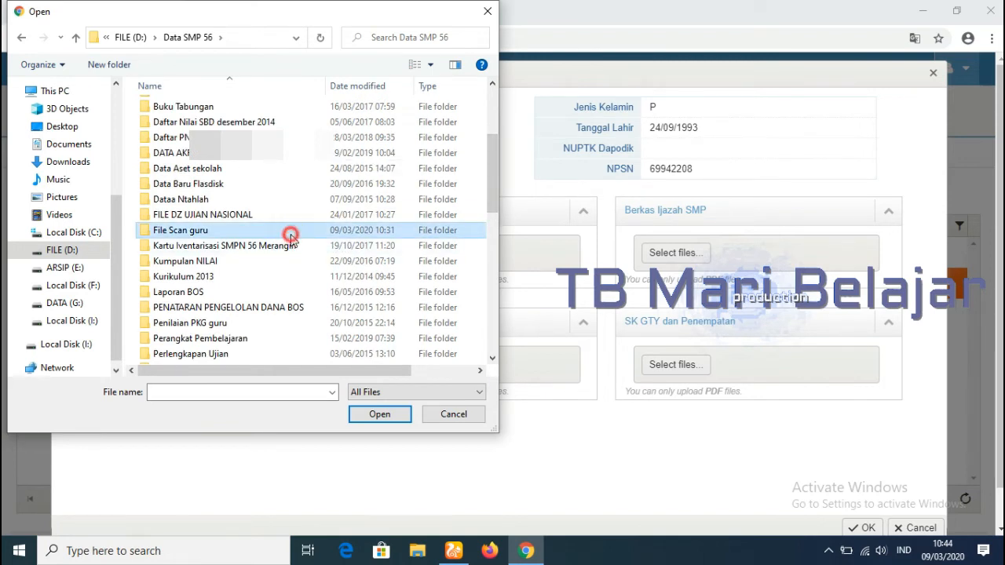
double_click(290, 231)
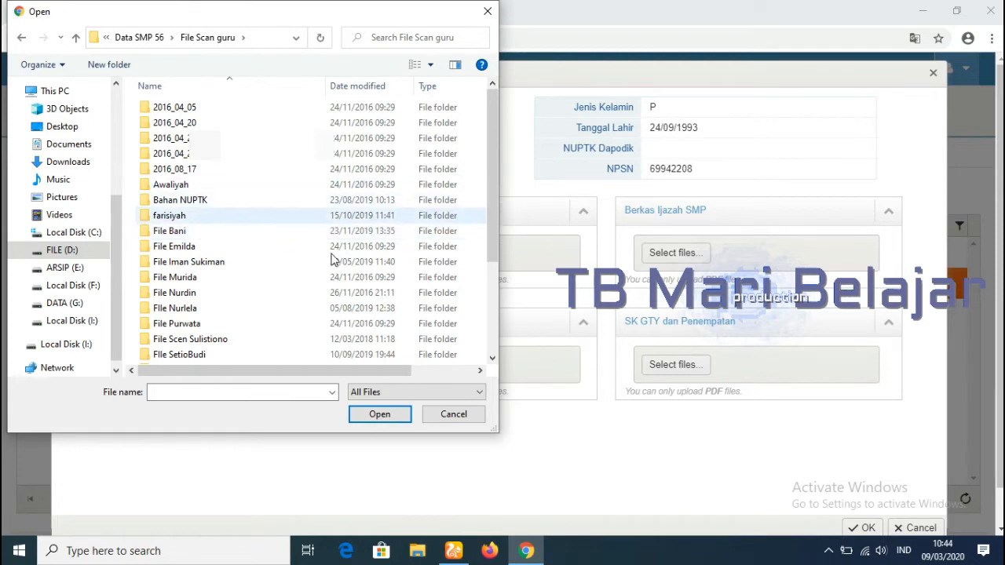
click(494, 172)
drag(494, 171, 491, 266)
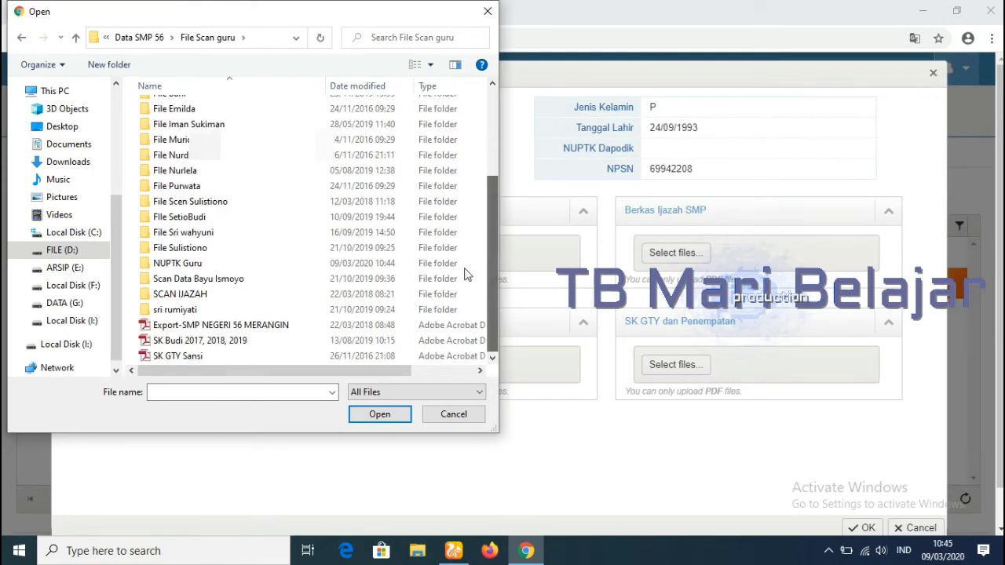
double_click(252, 268)
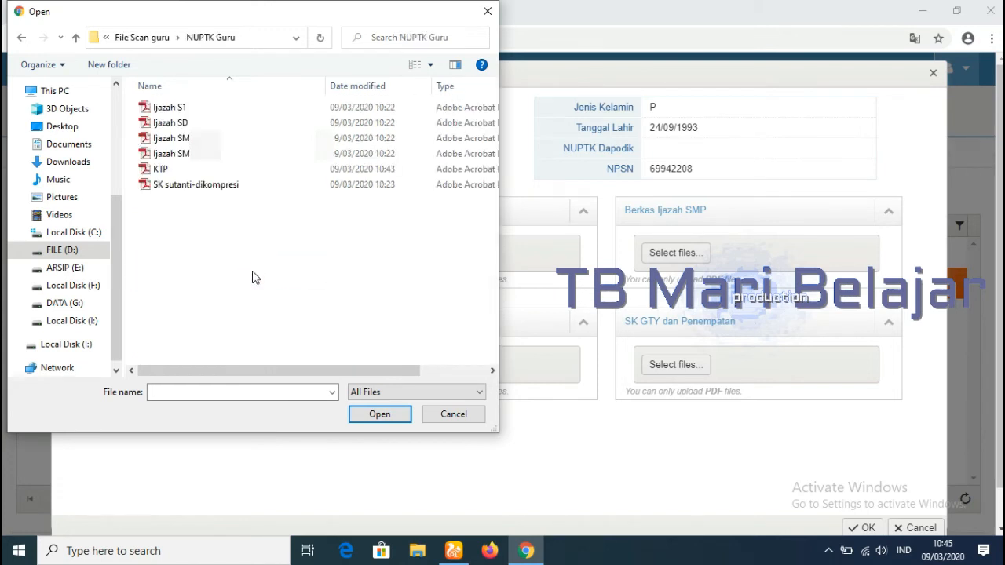
click(209, 172)
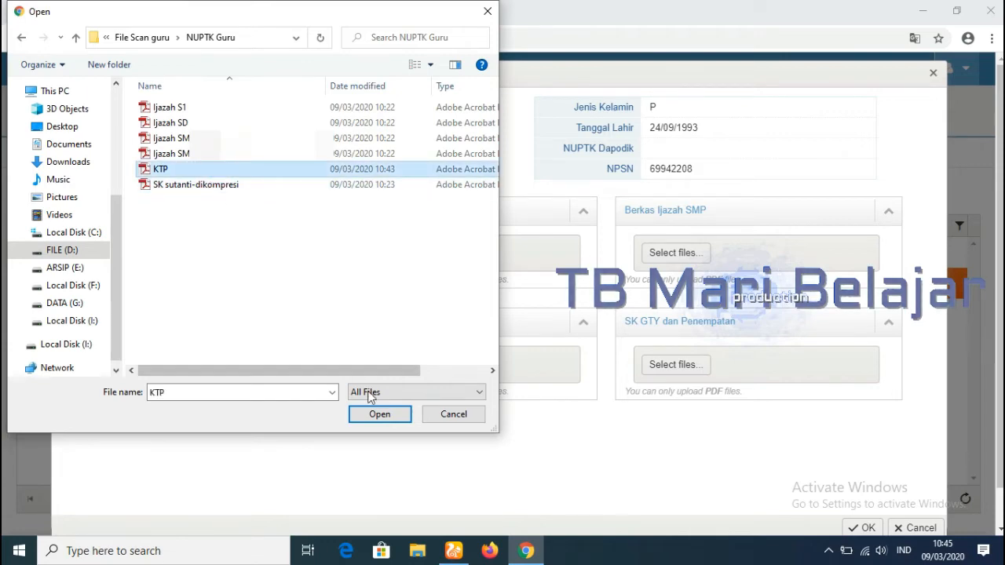
click(380, 414)
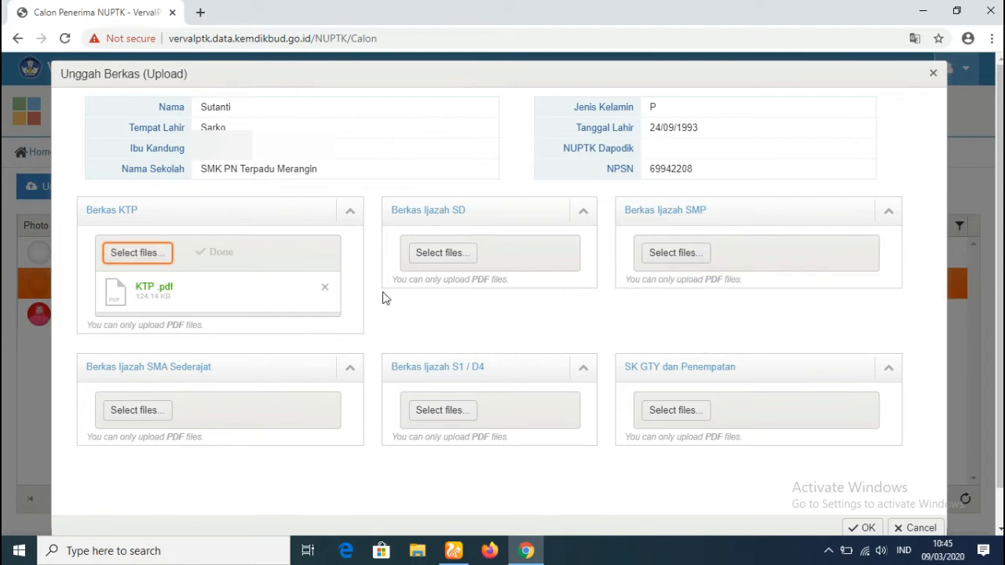
- Preview Ijazah SD.pdf in Adobe Reader from the NUPTK Guru folder and upload it as Berkas Ijazah SD
click(462, 257)
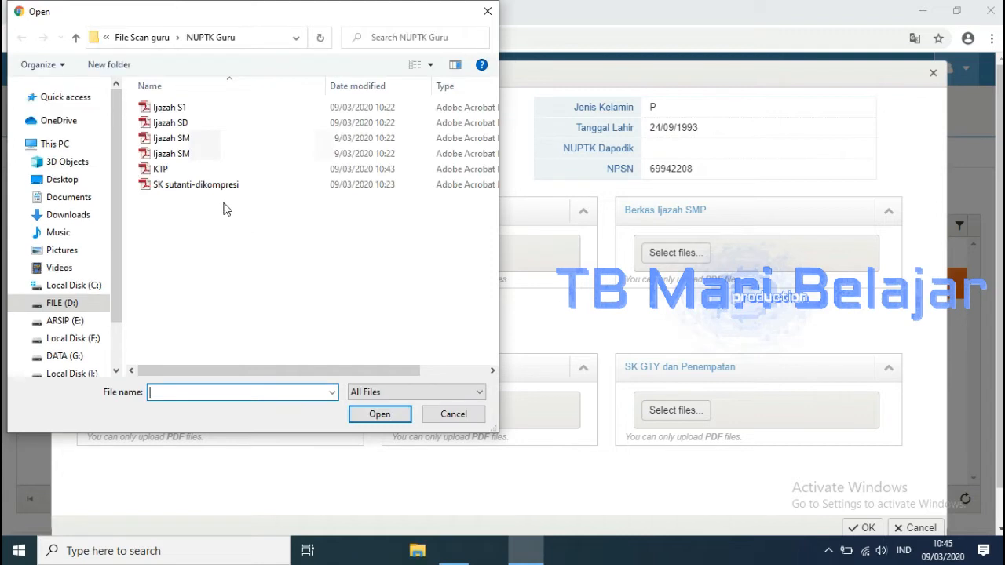
click(180, 126)
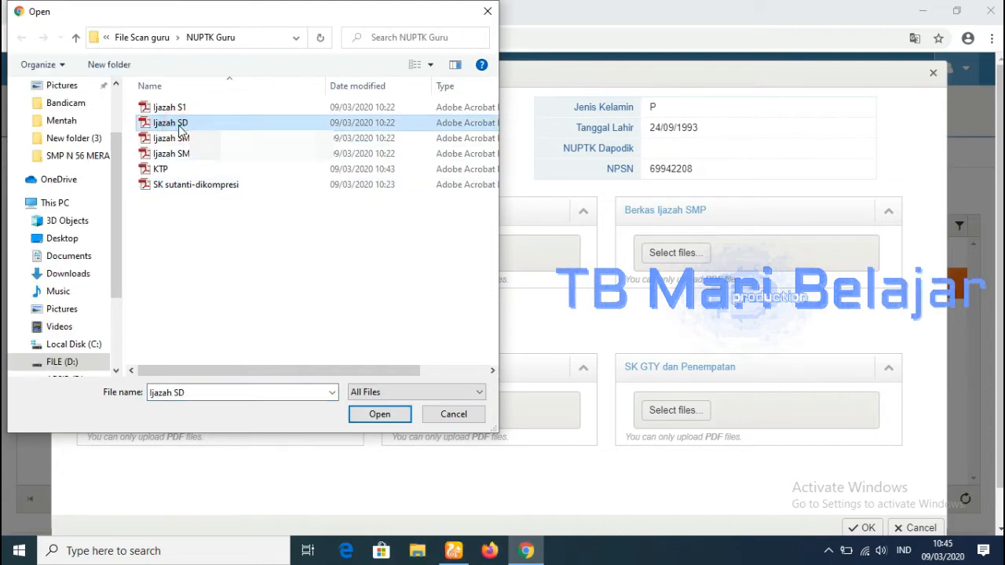
double_click(179, 126)
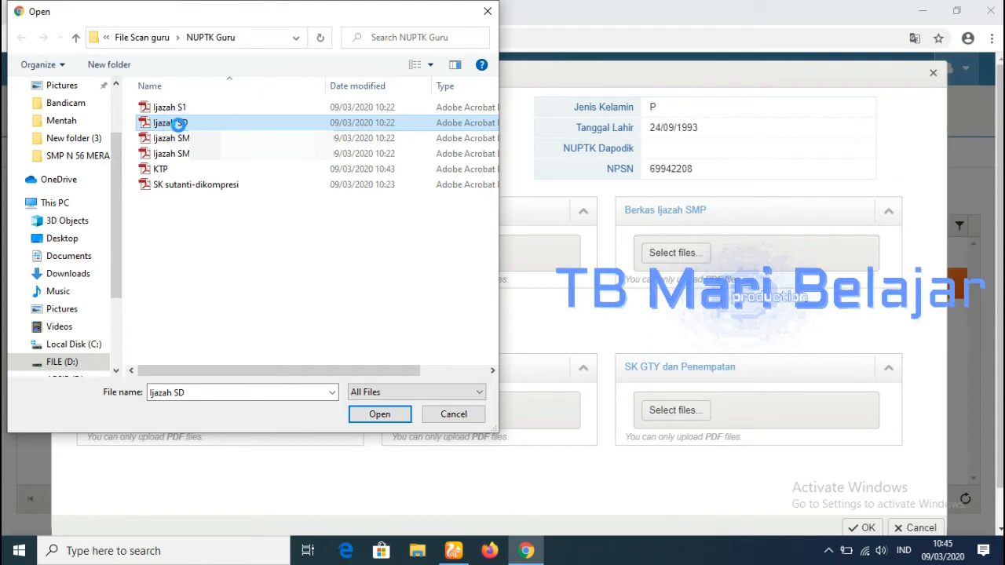
right_click(179, 128)
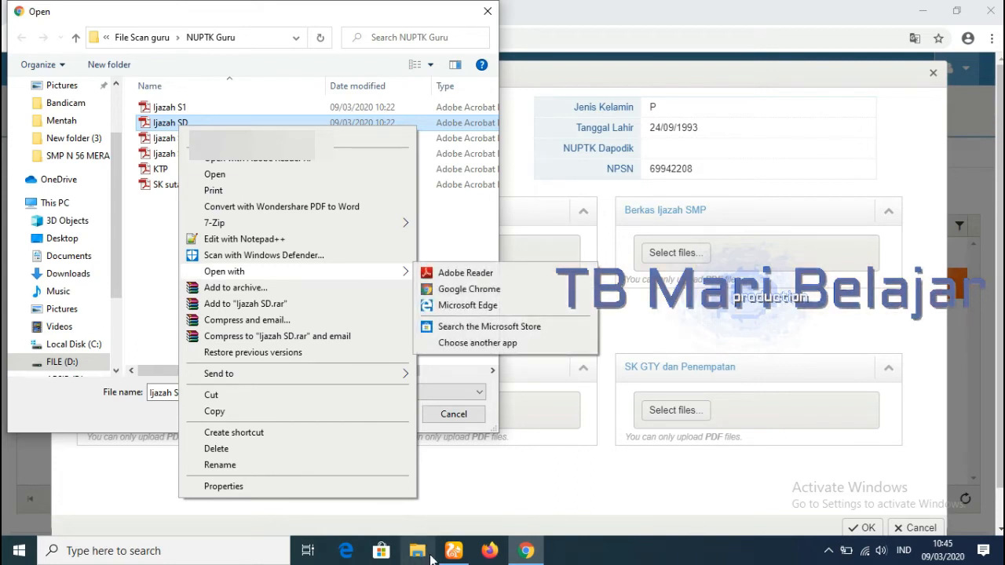
click(450, 276)
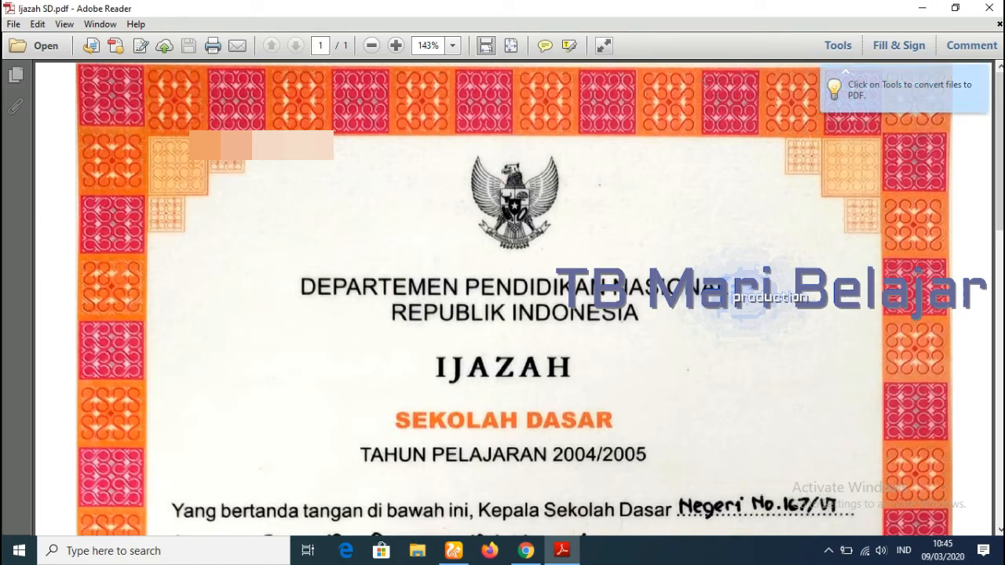
click(988, 10)
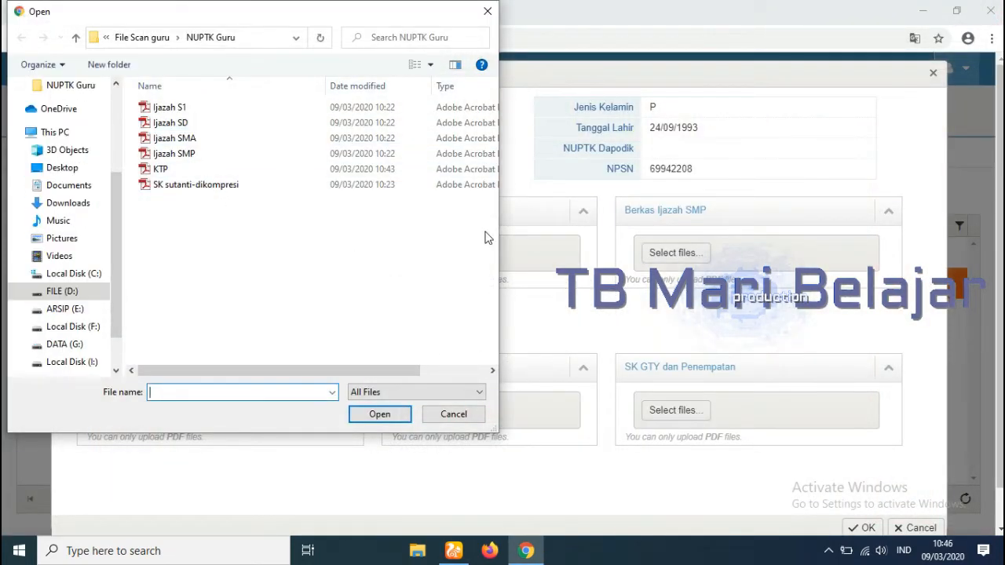
click(228, 126)
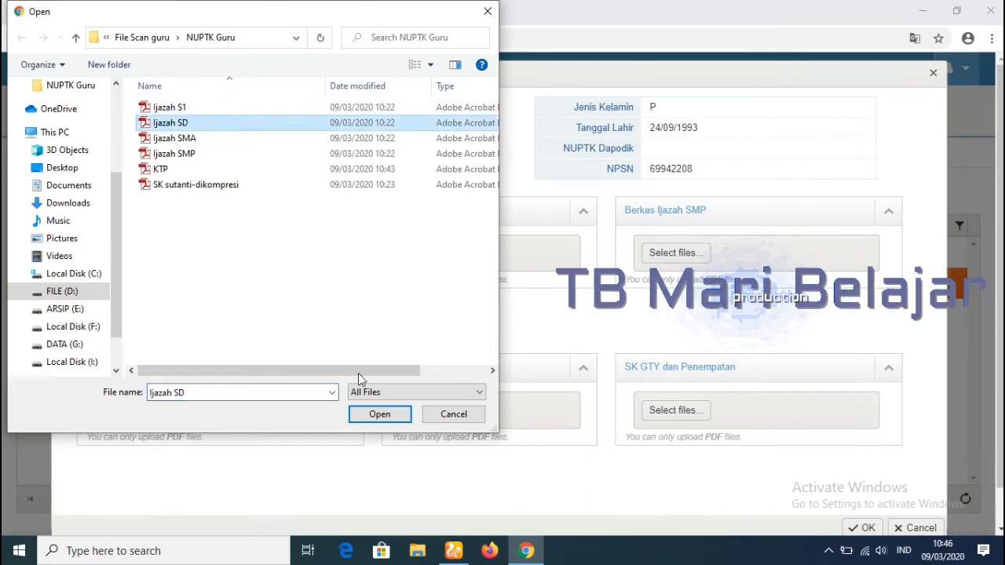
click(376, 416)
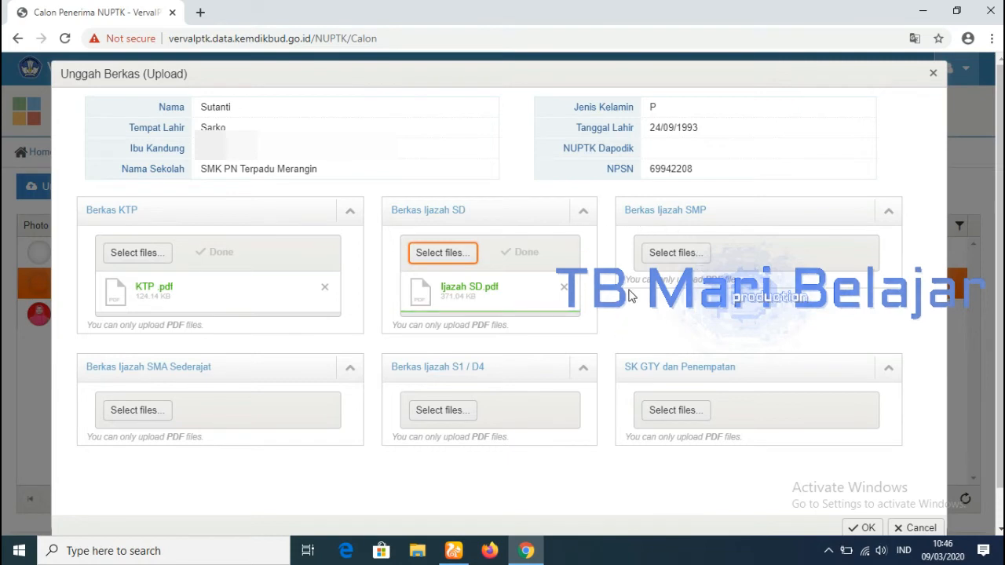
- Upload Ijazah SMP.pdf from the NUPTK Guru folder as Berkas Ijazah SMP
click(683, 259)
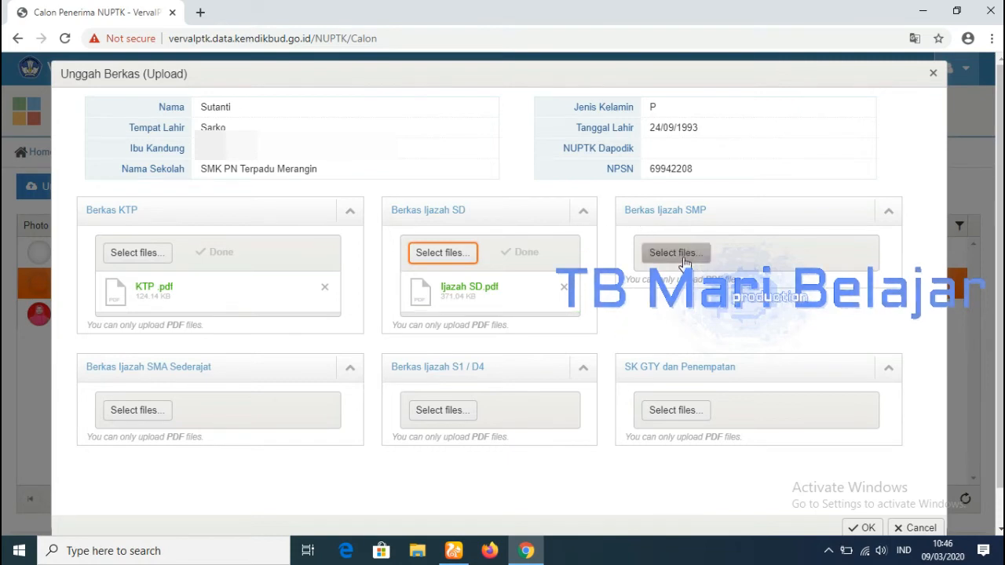
click(683, 256)
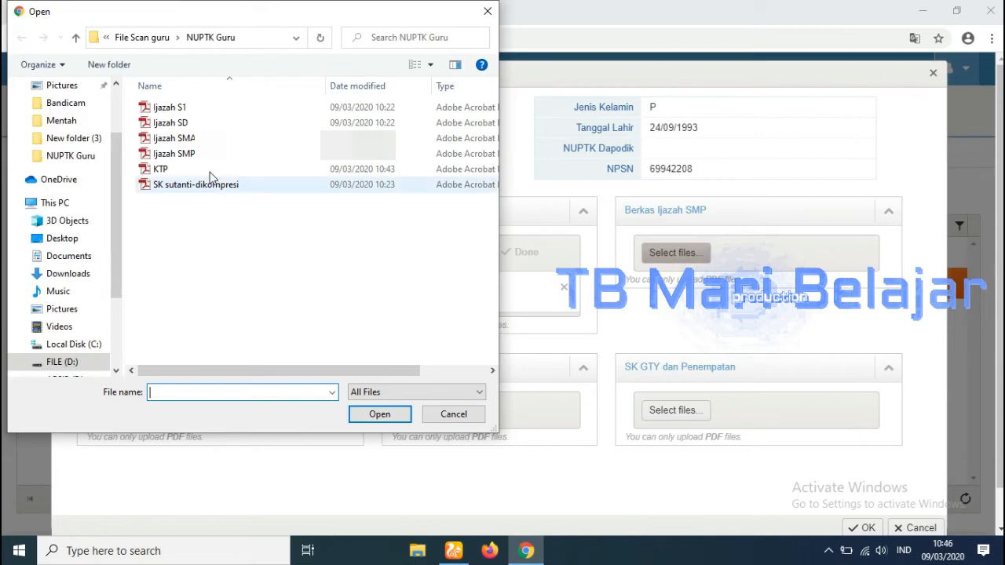
click(212, 159)
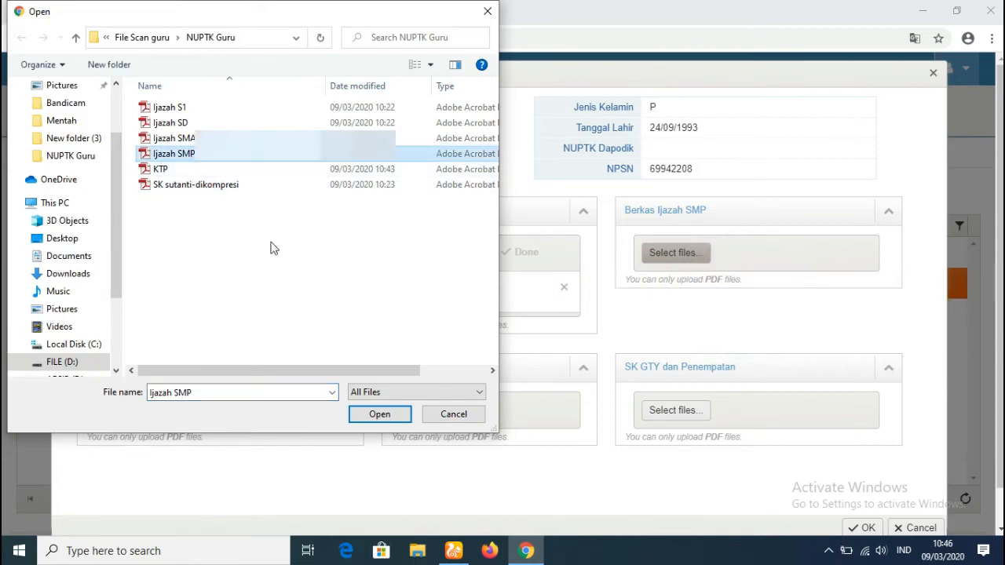
click(398, 414)
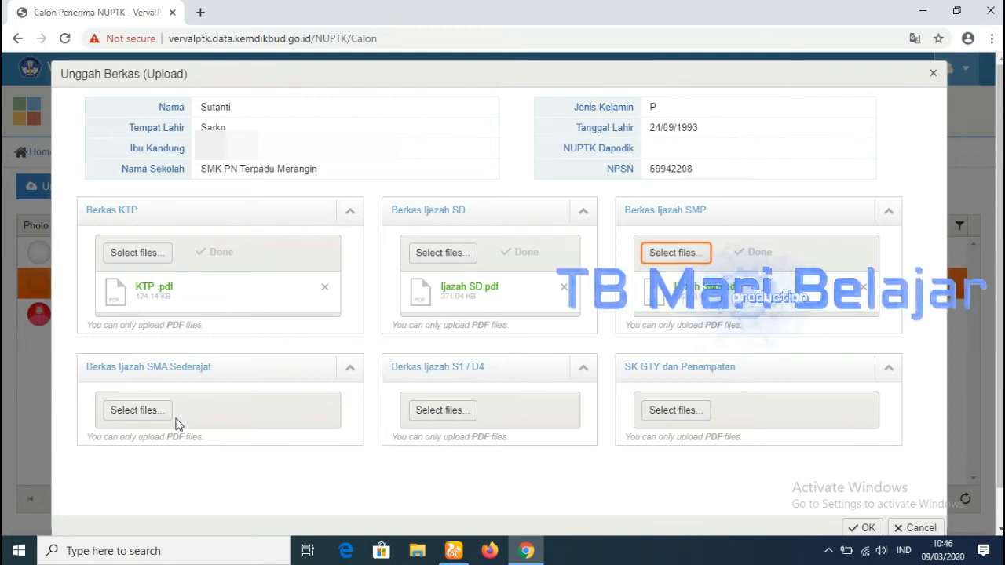
- Upload Ijazah SMA.pdf from the NUPTK Guru folder as Berkas Ijazah SMA Sederajat
click(114, 416)
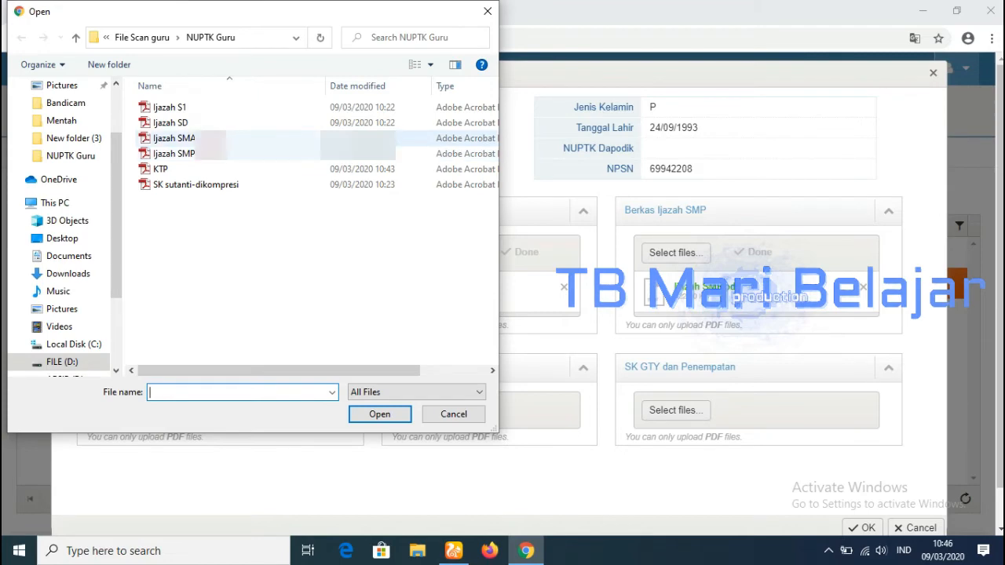
click(194, 138)
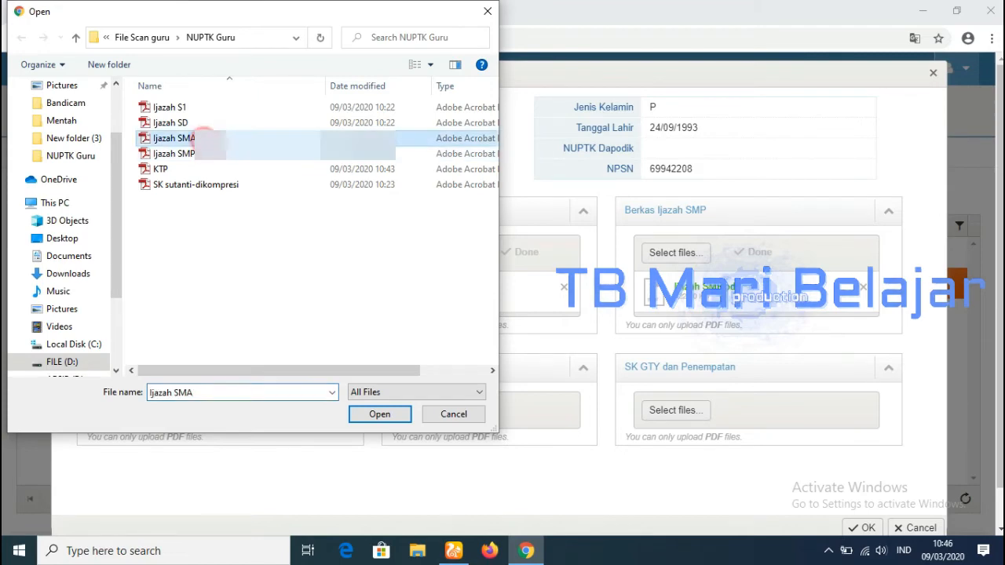
click(366, 416)
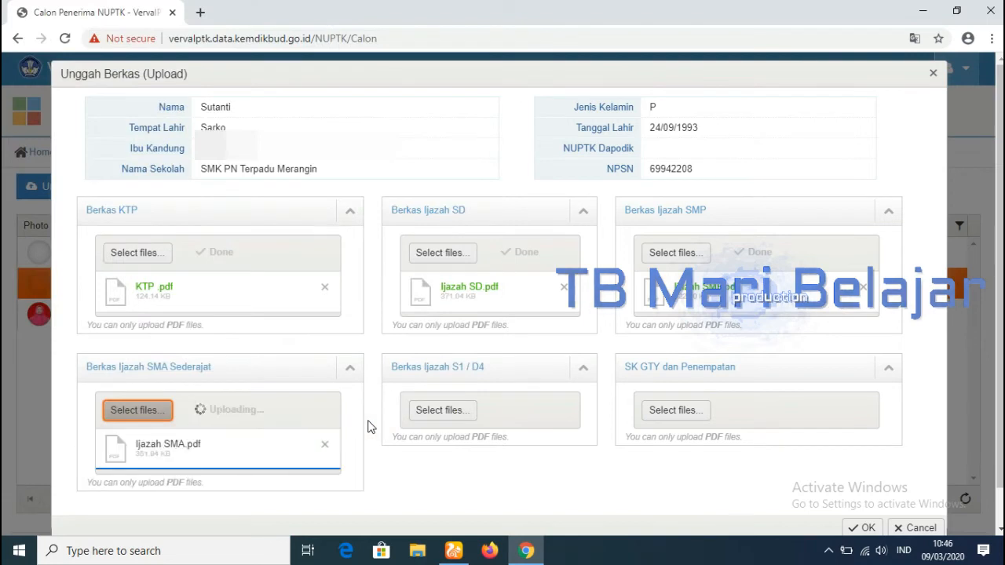
- Upload Ijazah S1.pdf from the NUPTK Guru folder as Berkas Ijazah S1 / D4
click(425, 421)
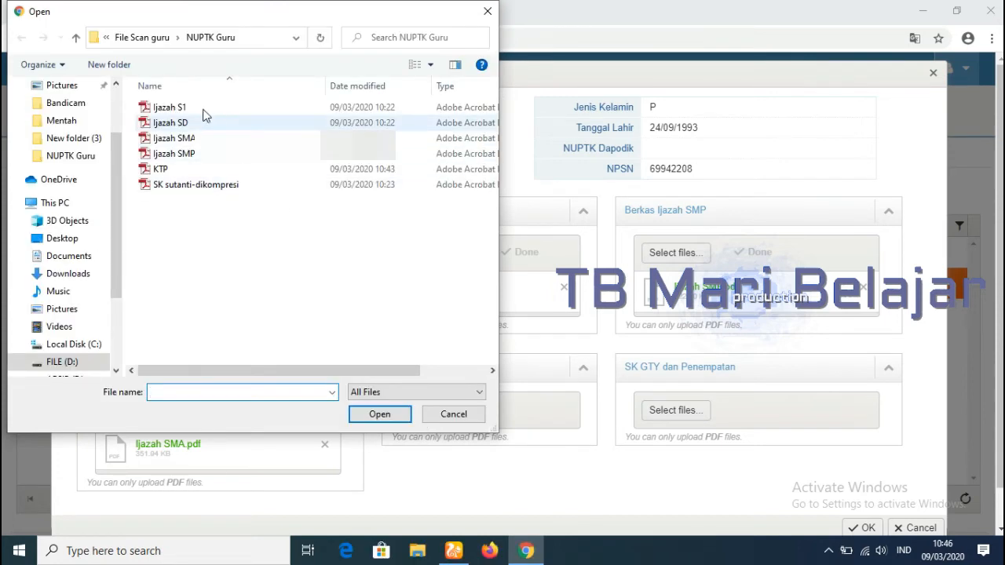
click(209, 108)
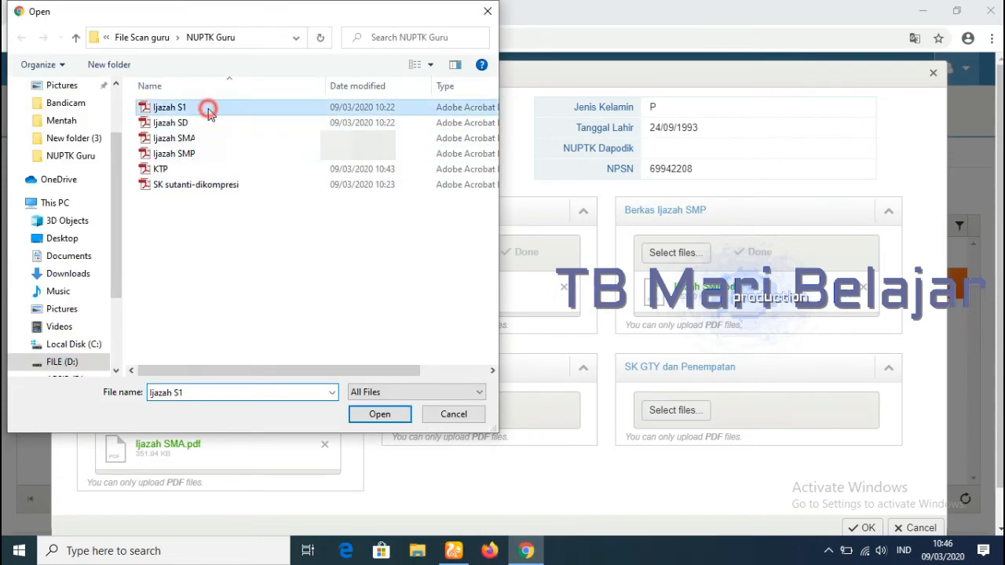
click(357, 415)
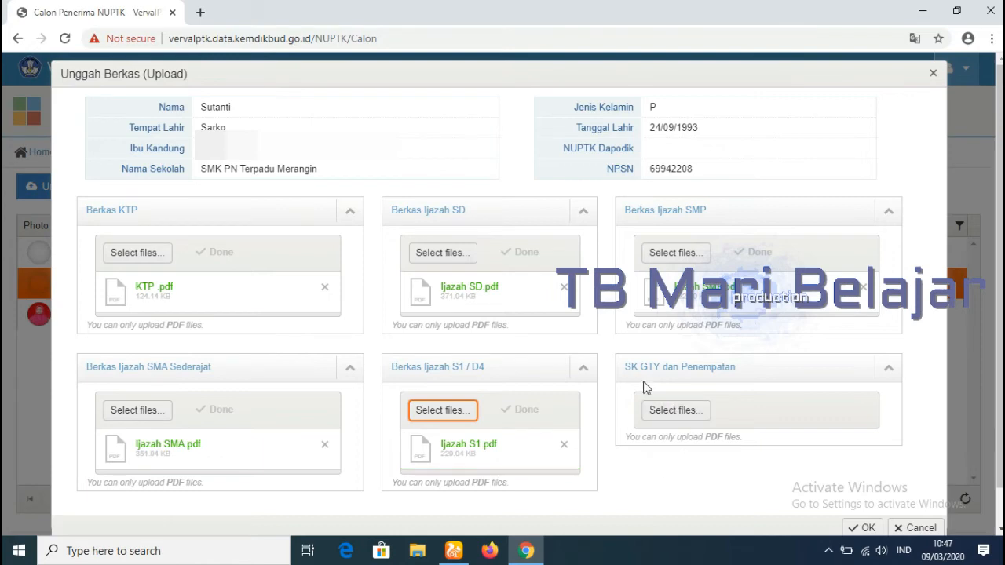
- Start choosing the SK GTY dan Penempatan file, preview the compressed SK PDF in Adobe Reader, and close the preview
click(677, 420)
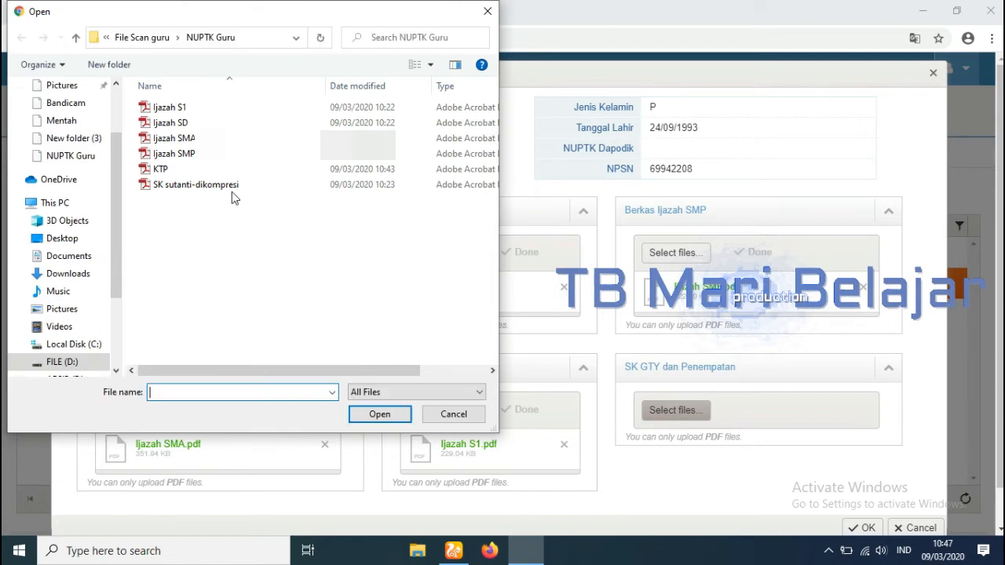
click(233, 187)
double_click(252, 191)
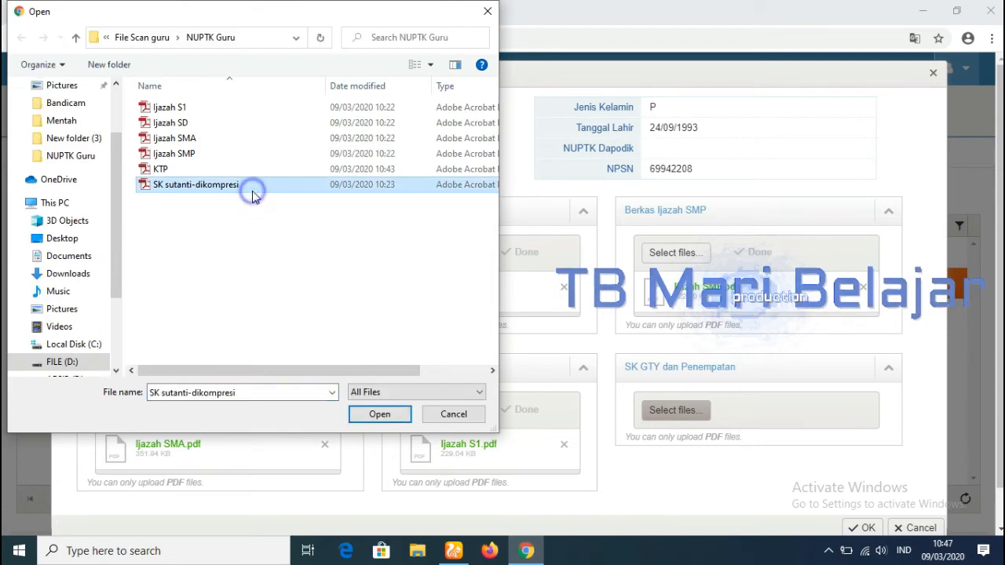
right_click(252, 191)
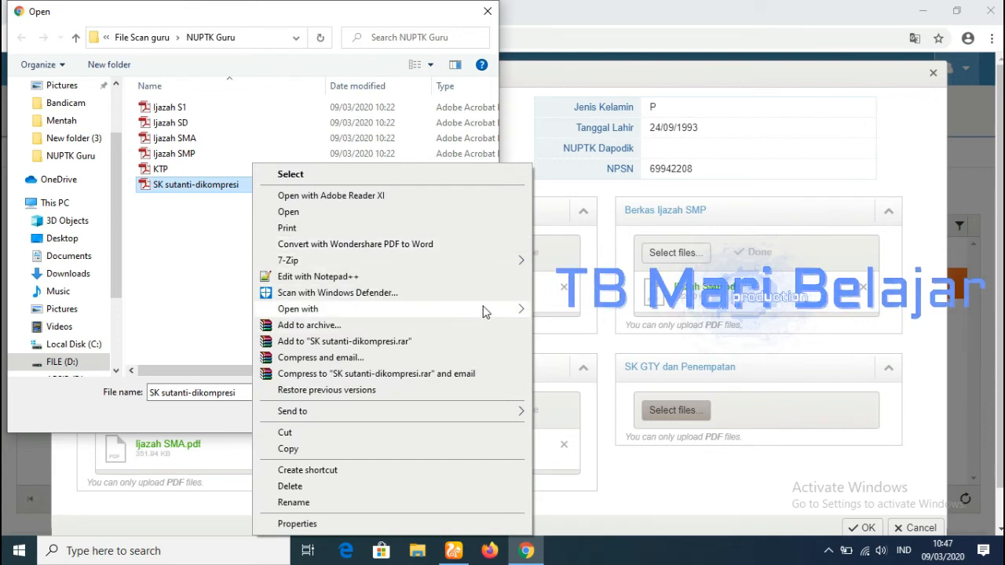
mouse_move(486, 311)
click(548, 313)
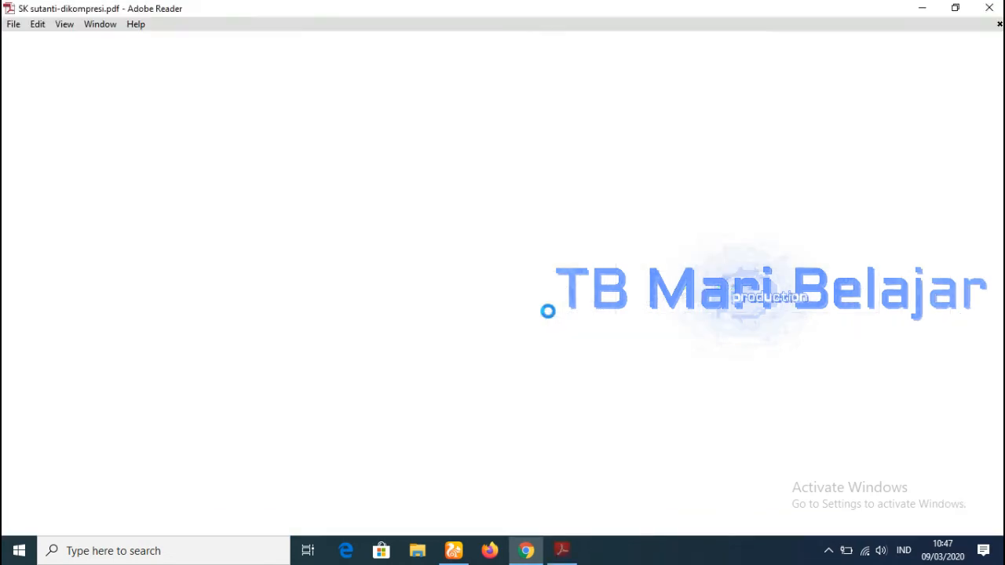
scroll(711, 173, down, 8)
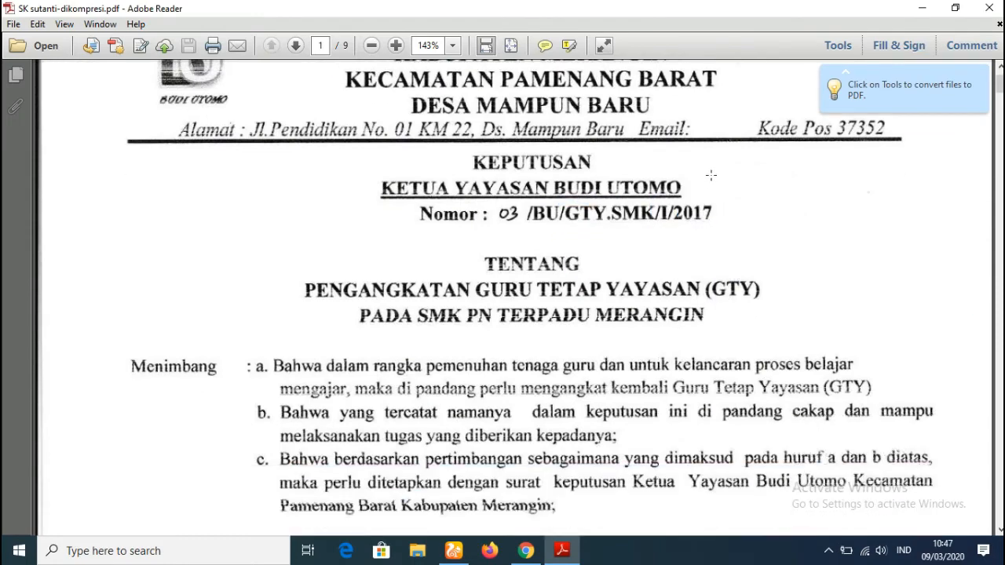
scroll(776, 383, down, 13)
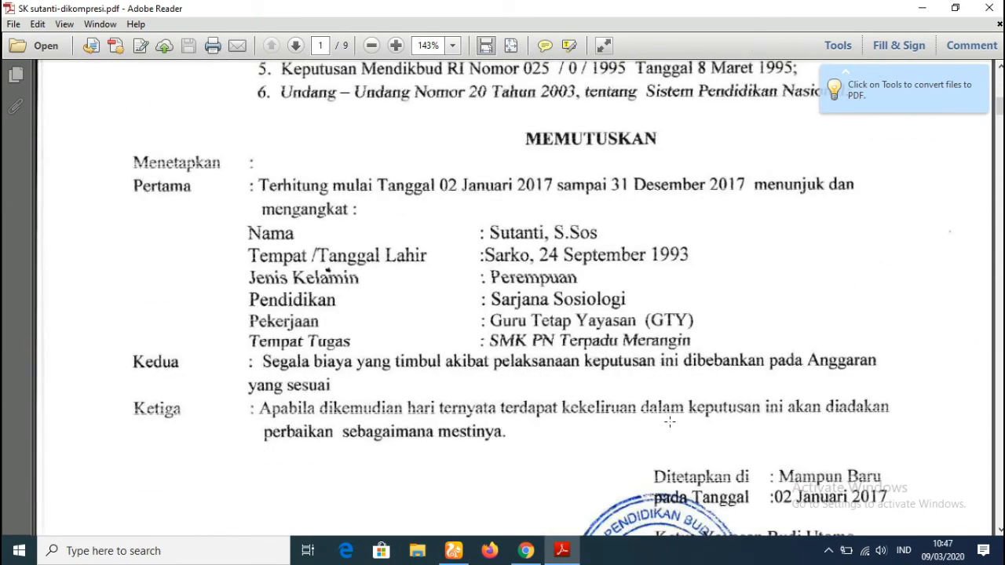
scroll(736, 258, down, 7)
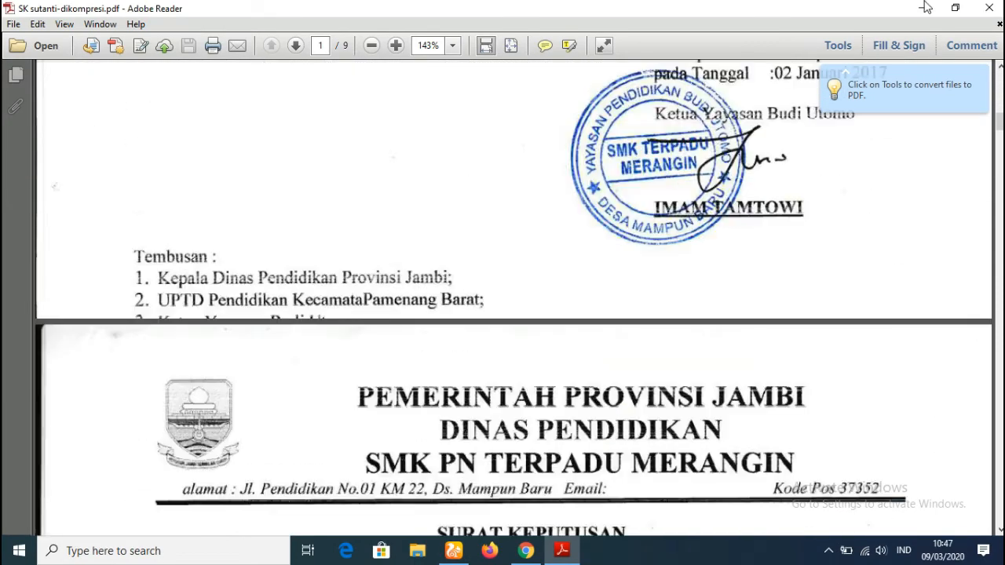
click(999, 7)
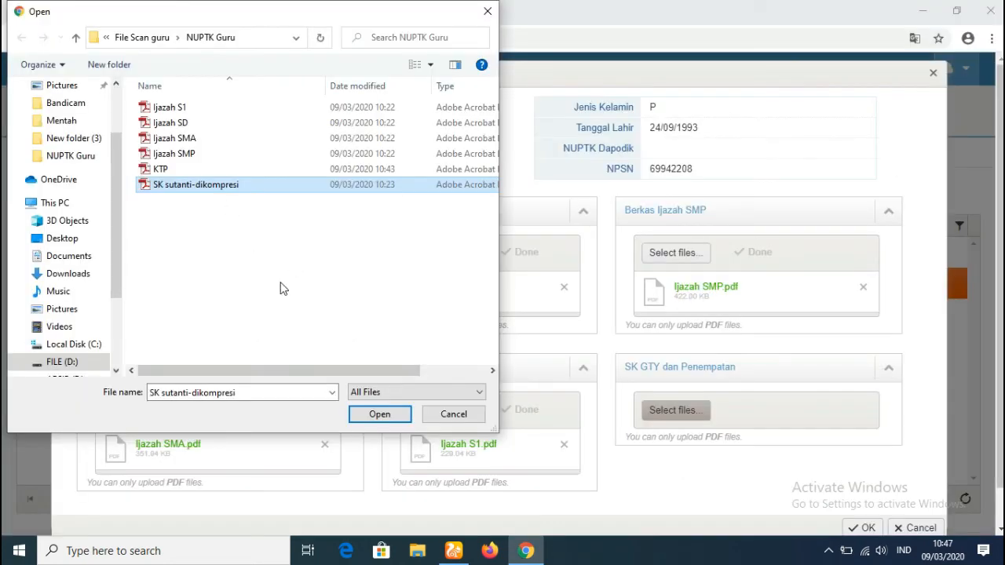
- Upload the compressed SK PDF as SK GTY dan Penempatan and submit the completed Unggah Berkas form
click(291, 292)
click(247, 190)
click(380, 414)
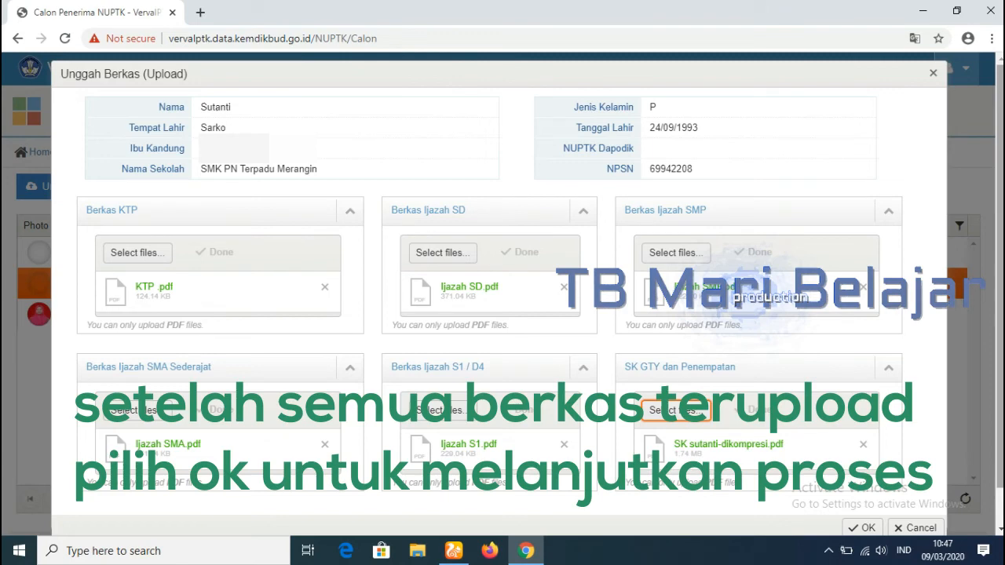
scroll(502, 299, down, 1)
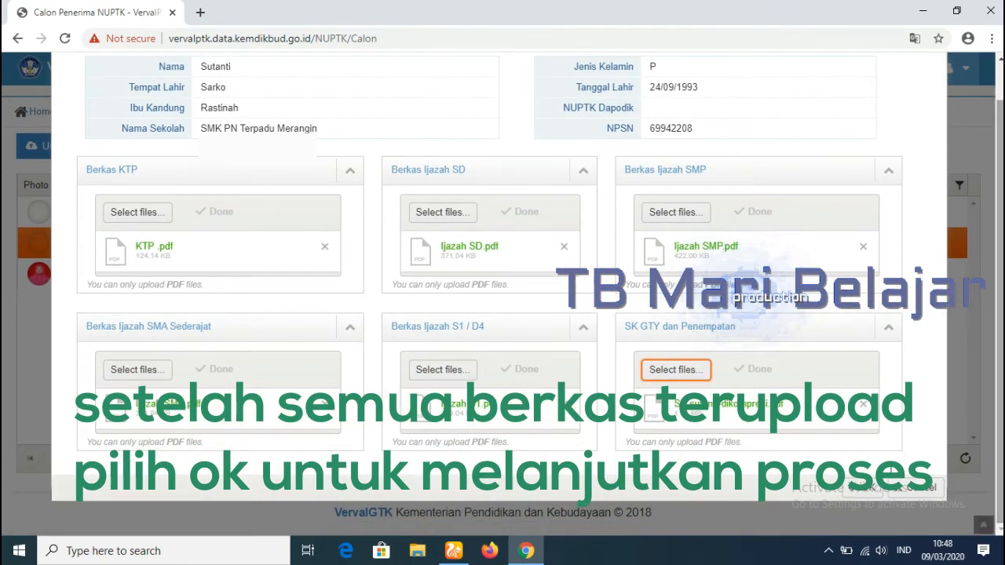
click(856, 489)
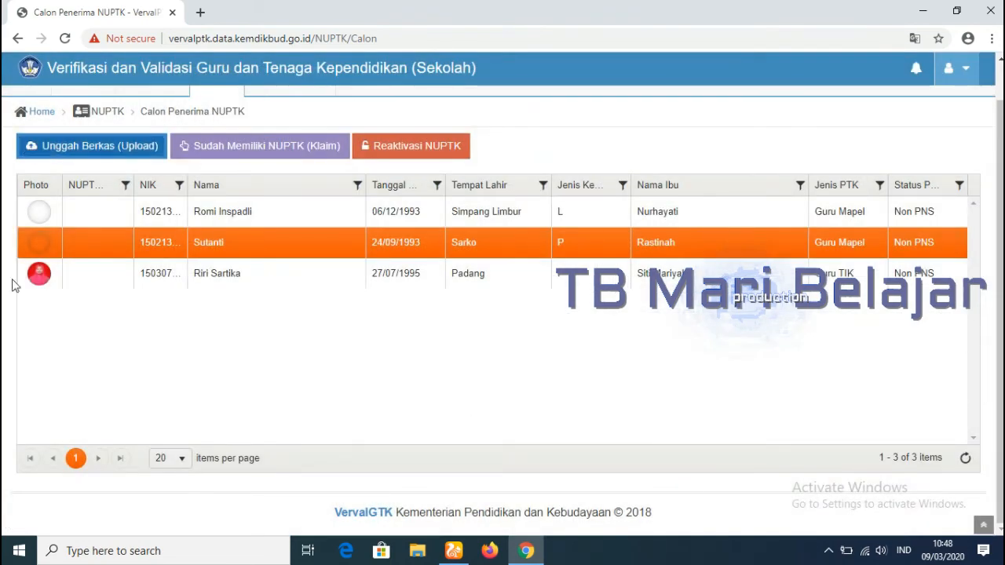
- Refresh the candidate list and reload the Calon Penerima NUPTK page from its address to check the submission
click(966, 461)
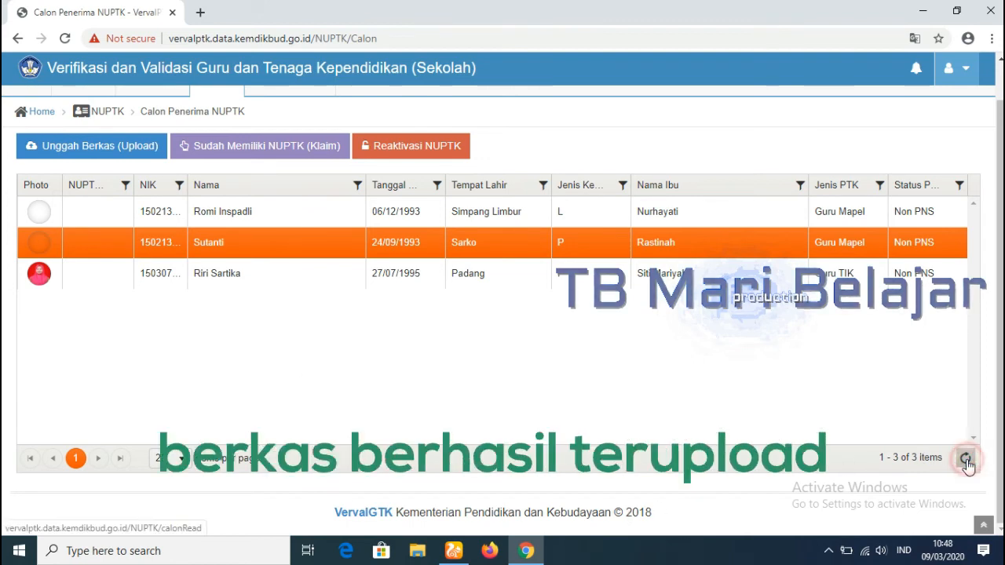
click(967, 460)
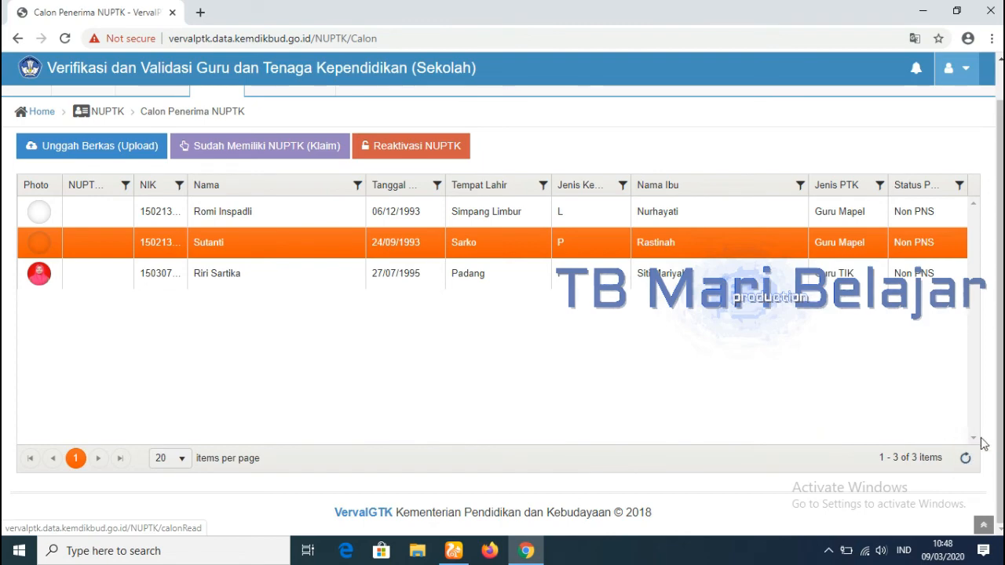
click(965, 459)
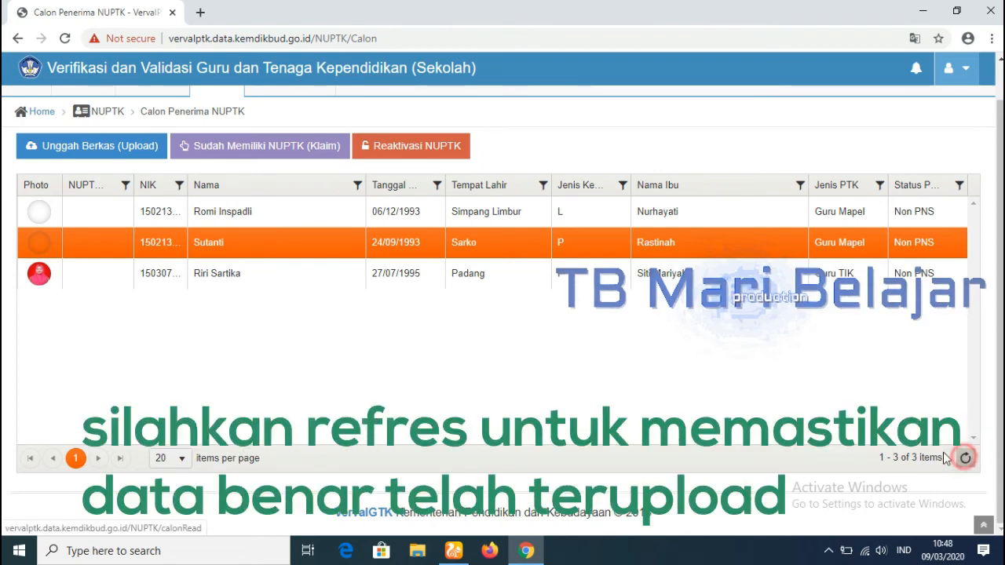
click(221, 36)
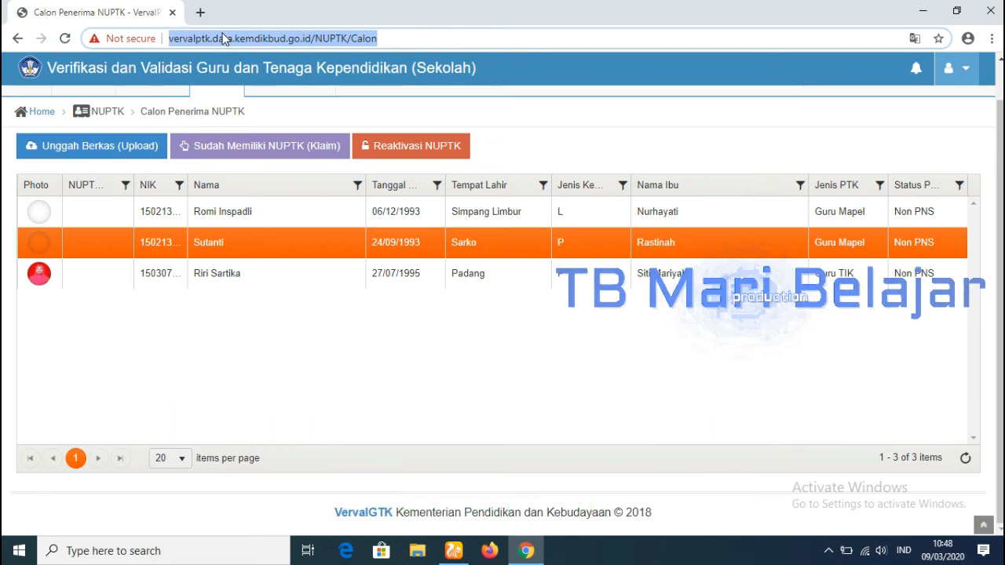
key(Return)
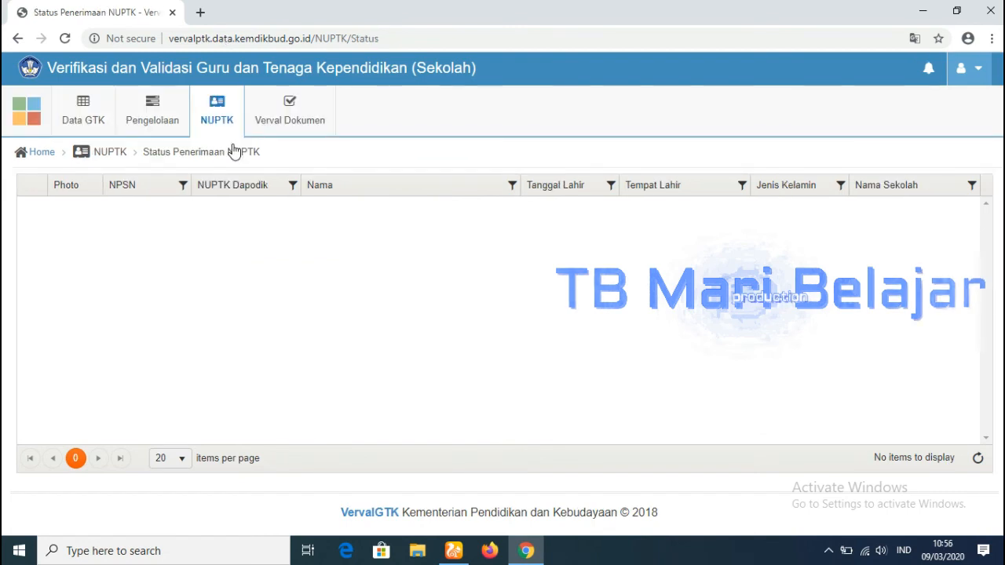
- Open the Status Penerimaan NUPTK page and examine the approval progress of the candidate whose documents were just uploaded
mouse_move(212, 143)
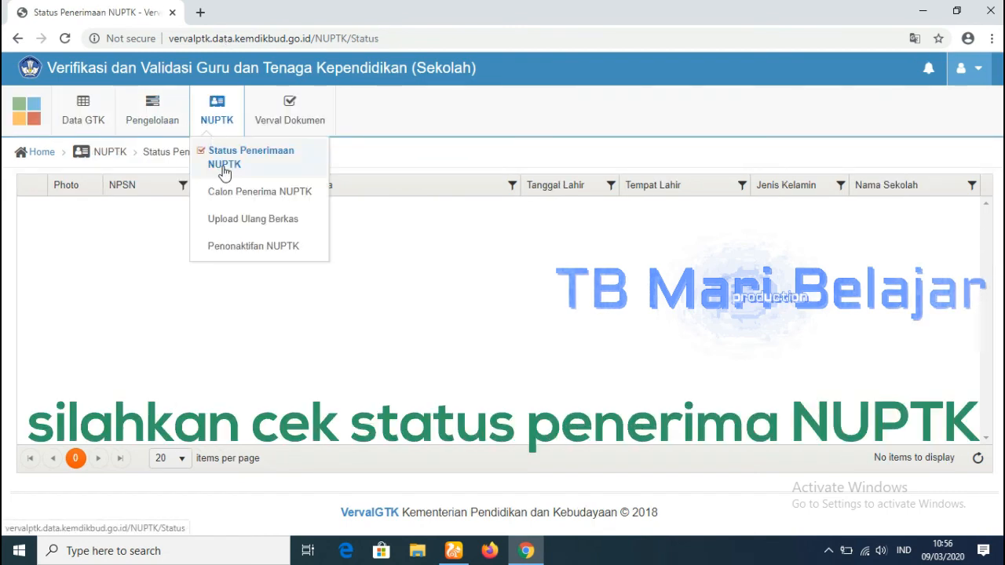
click(223, 169)
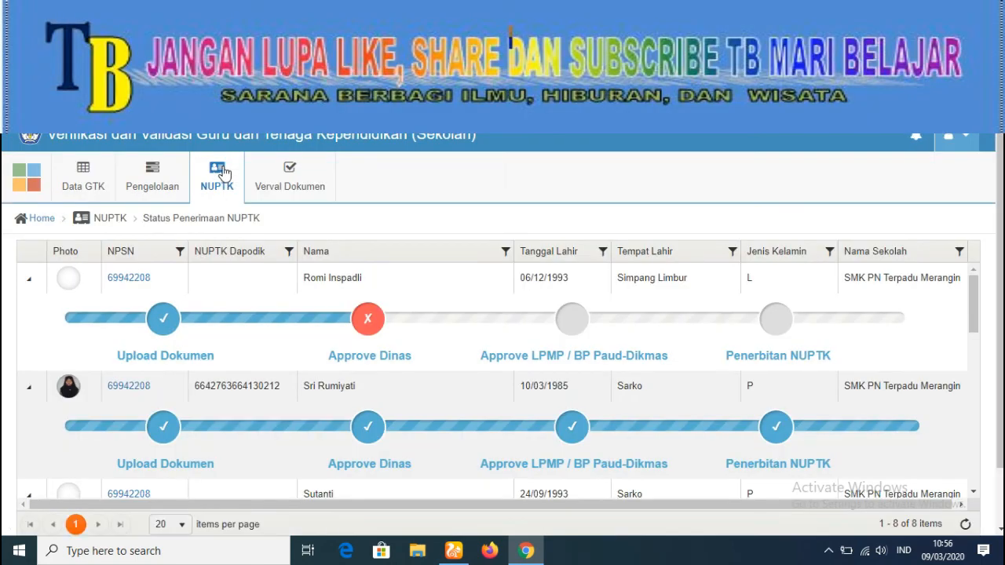
click(223, 173)
scroll(502, 335, down, 2)
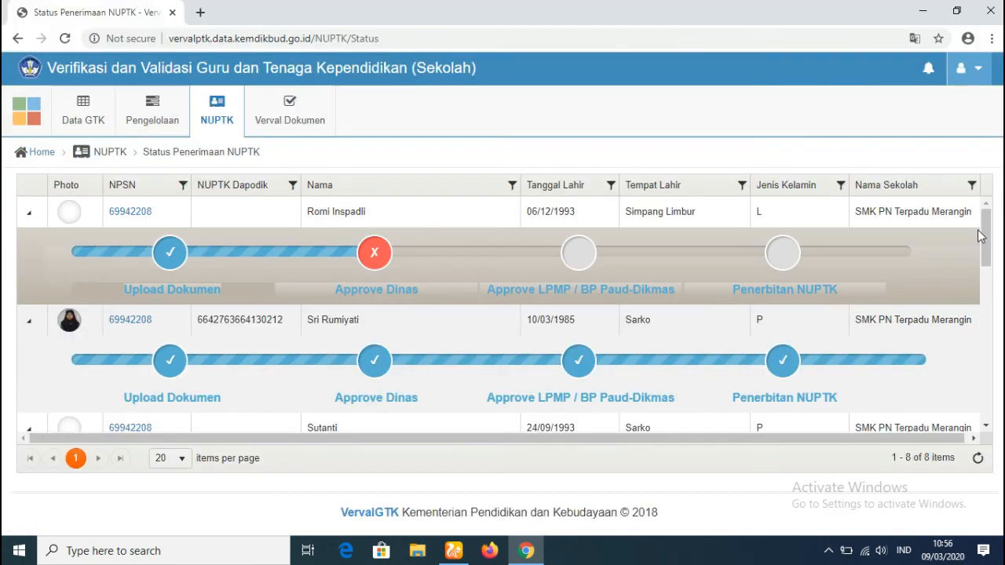
drag(985, 235, 999, 278)
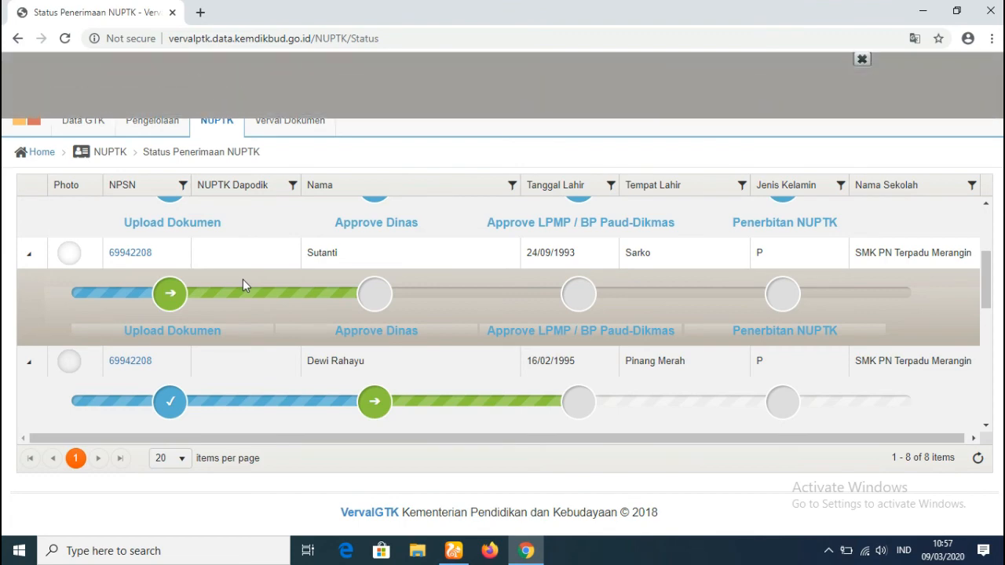
click(858, 61)
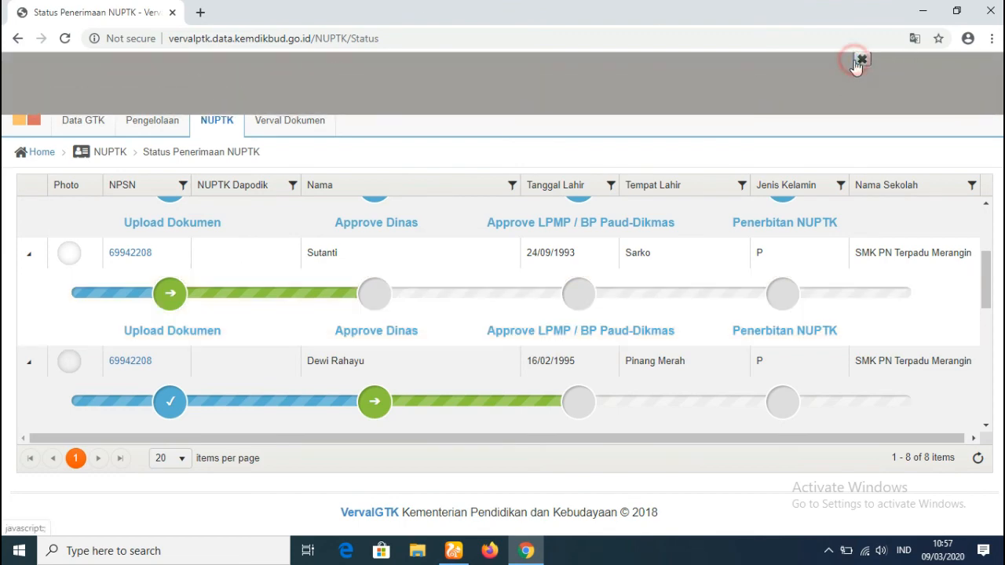